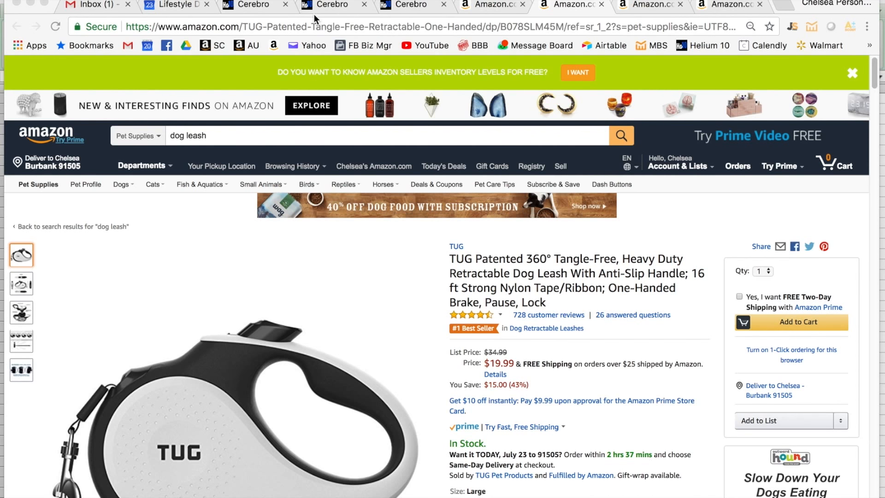
# - Review the Cerebro reverse ASIN lookup page and the Jungle Scout sales data for the "dog leash" search
pyautogui.click(252, 5)
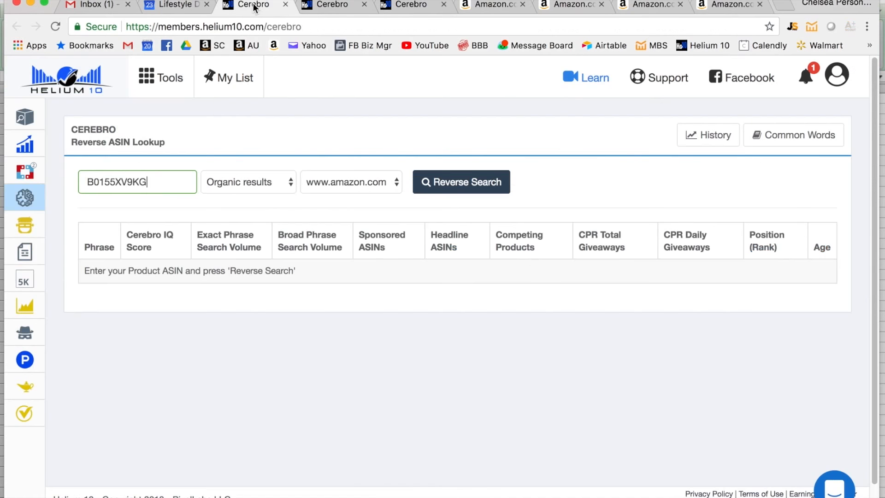
pyautogui.moveTo(43, 193)
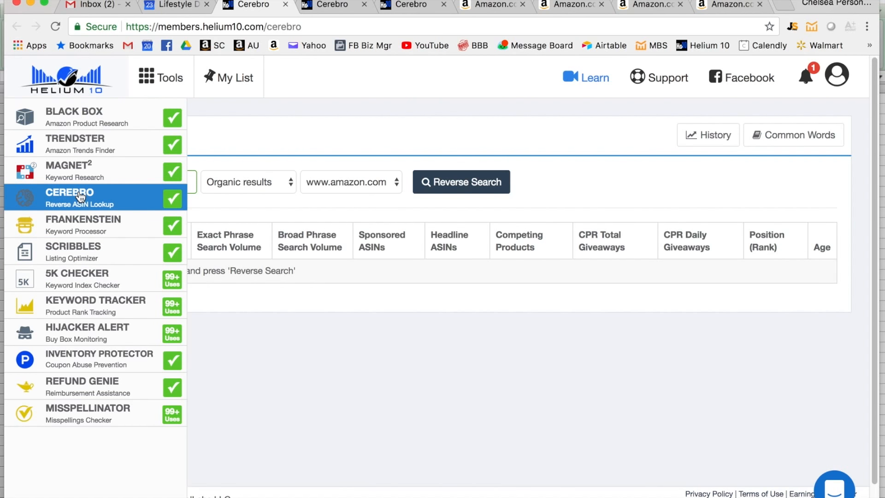
pyautogui.click(492, 5)
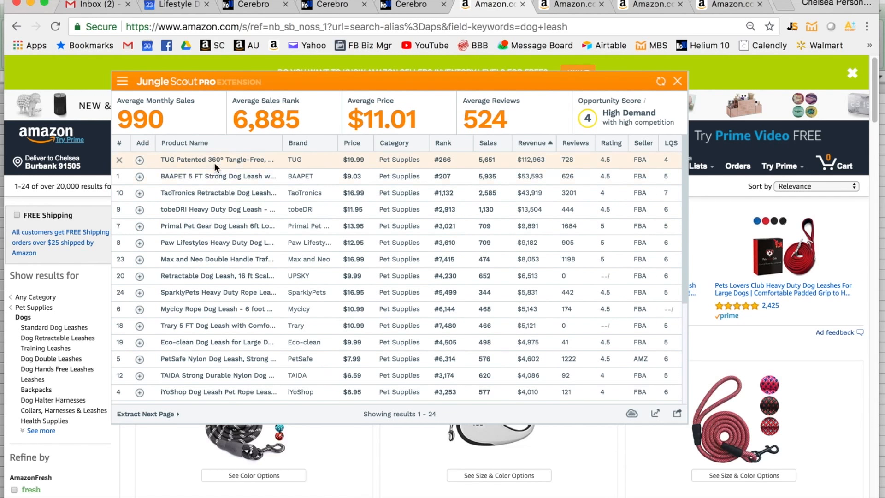
pyautogui.moveTo(214, 163)
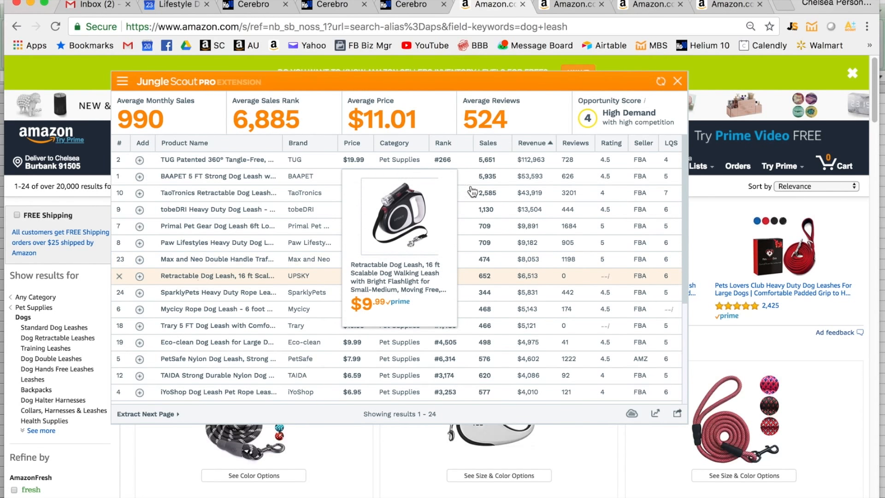
# - Look over the three competing retractable dog leash listings from TUG, TaoTronics and UPSKY
pyautogui.click(573, 5)
pyautogui.click(643, 5)
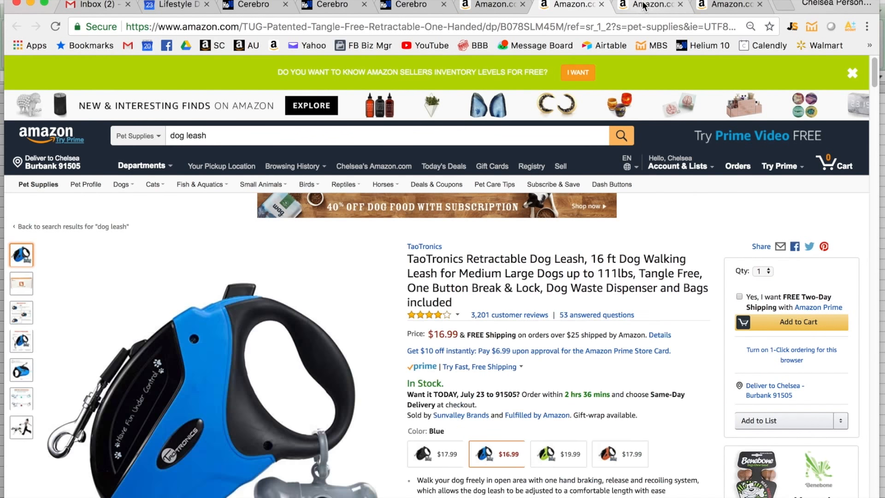
pyautogui.click(724, 5)
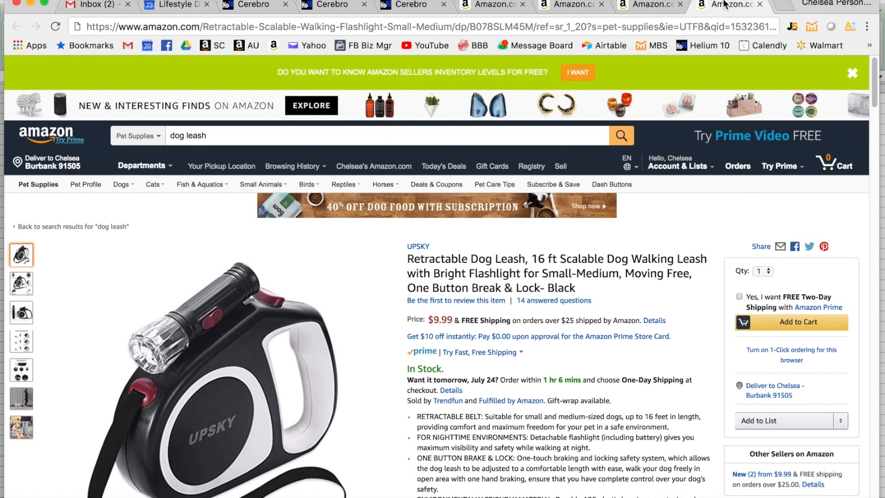
pyautogui.click(573, 5)
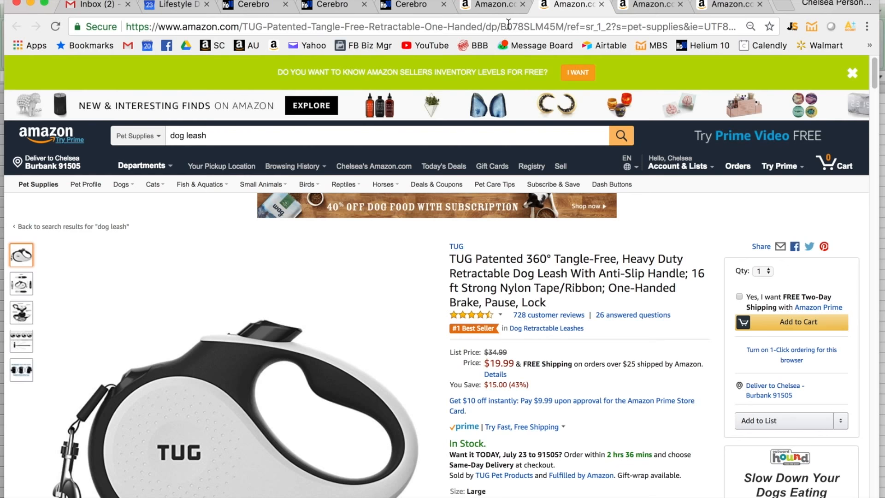
# - Locate the ASIN B078SLM45M in the TUG listing's web address and check the ASINs entered in the three Cerebro lookups
pyautogui.moveTo(502, 26); pyautogui.dragTo(565, 26)
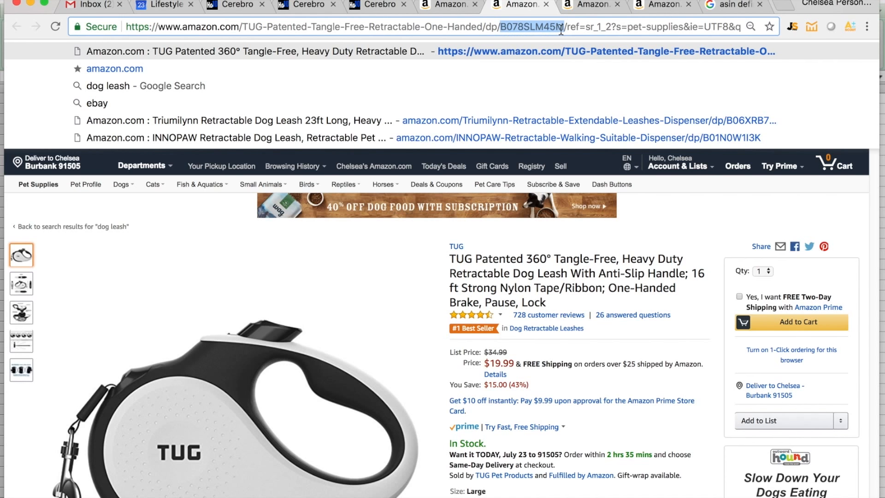
pyautogui.click(236, 7)
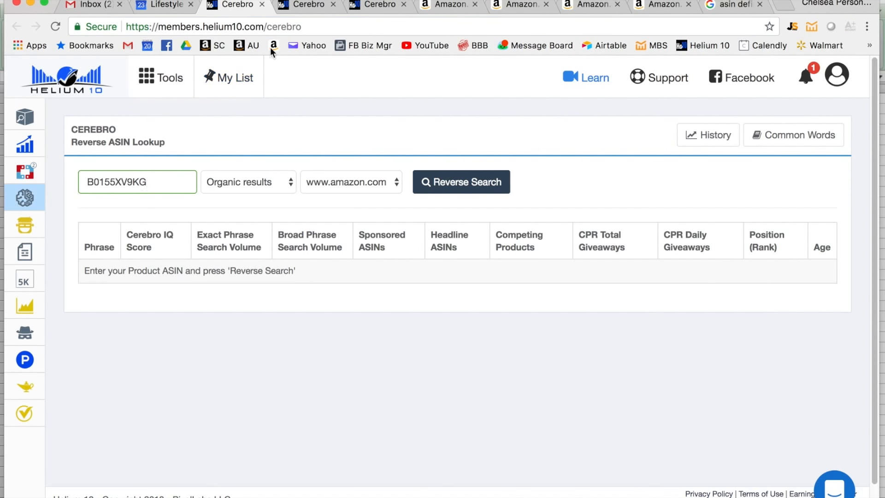
pyautogui.click(297, 10)
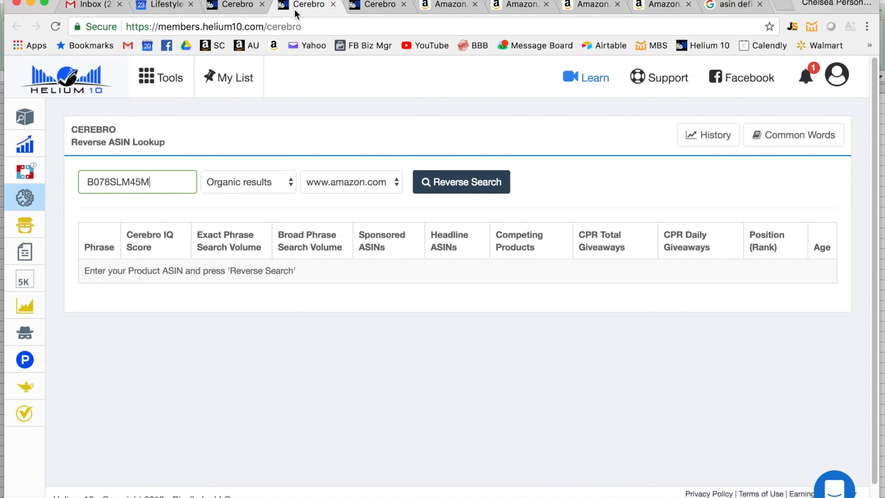
pyautogui.click(384, 8)
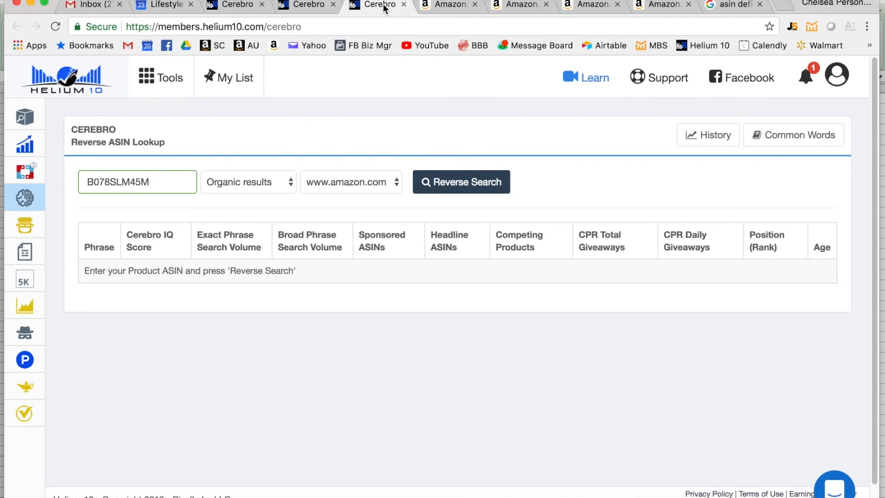
# - Revisit the TUG, TaoTronics and UPSKY listings and close the ASIN definition search page
pyautogui.click(518, 7)
pyautogui.click(588, 7)
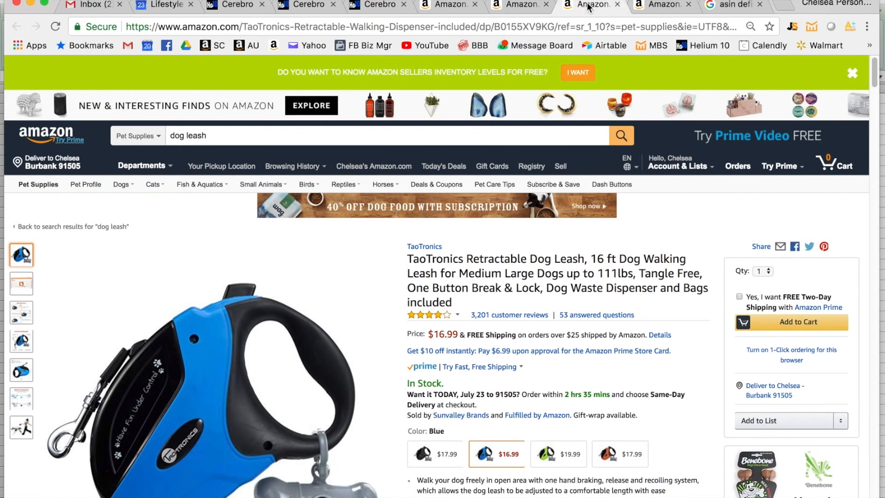
pyautogui.click(662, 7)
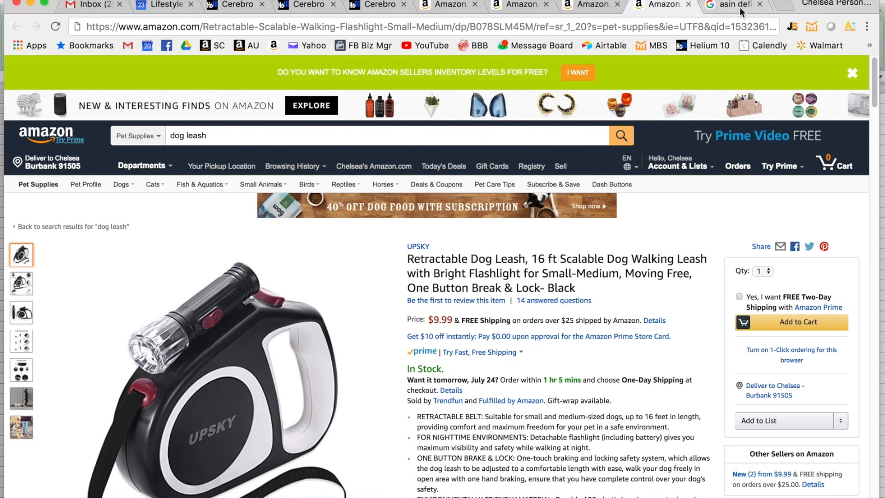
pyautogui.click(759, 6)
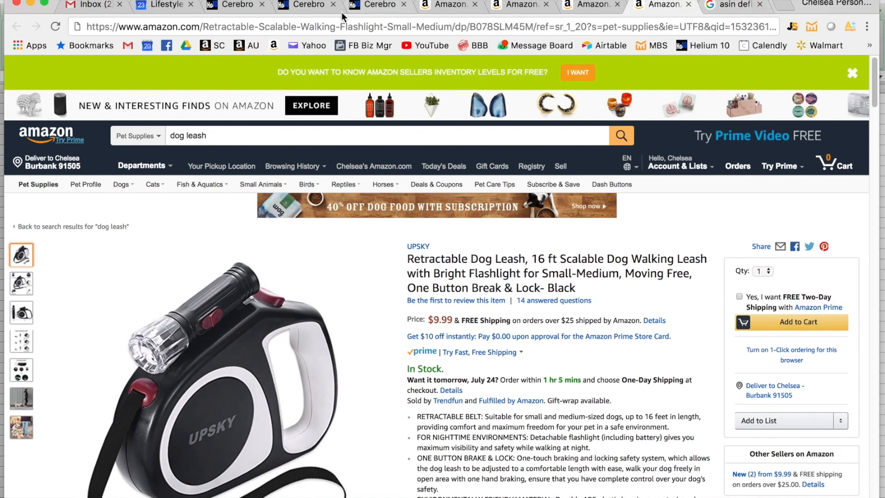
pyautogui.click(251, 6)
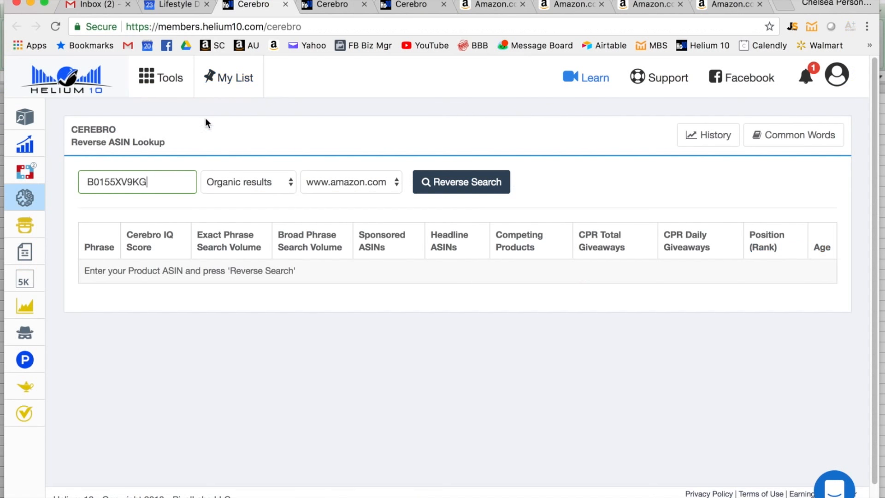
pyautogui.click(440, 183)
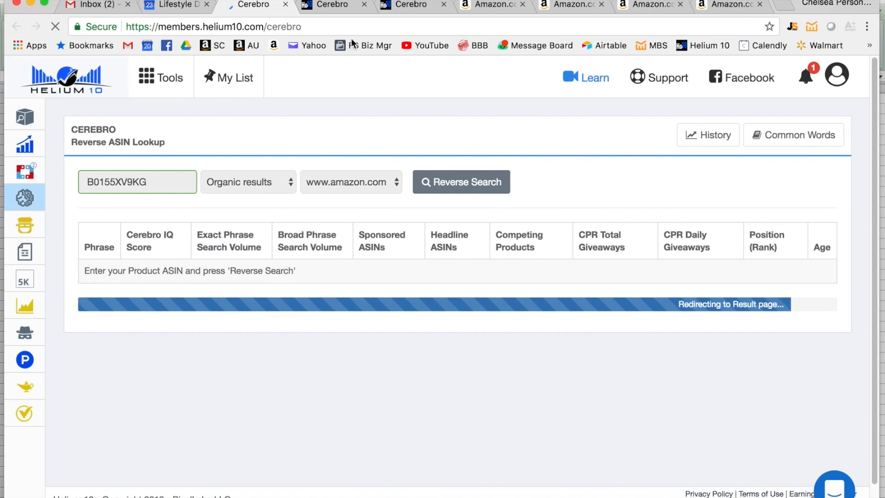
pyautogui.click(336, 7)
pyautogui.click(467, 184)
# - Examine the phrases and search volumes in the TaoTronics keyword results and check the result pages of the other lookups
pyautogui.scroll(-5, 492, 300)
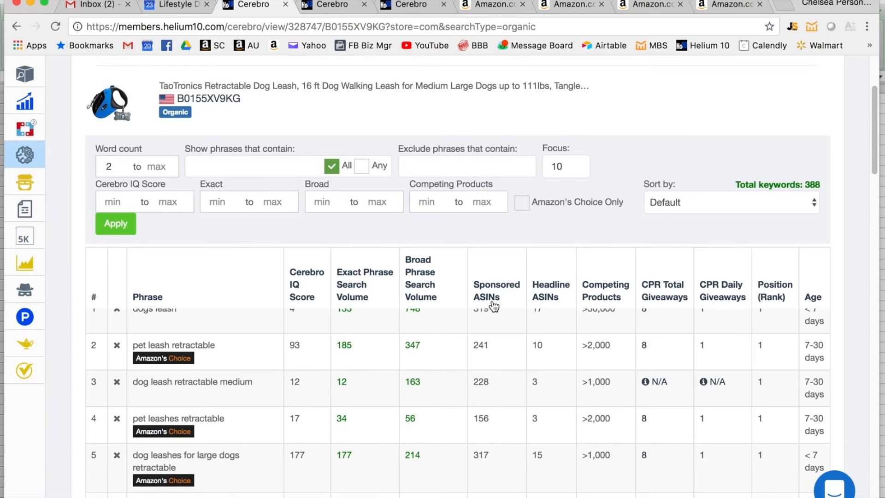
pyautogui.scroll(-3, 492, 300)
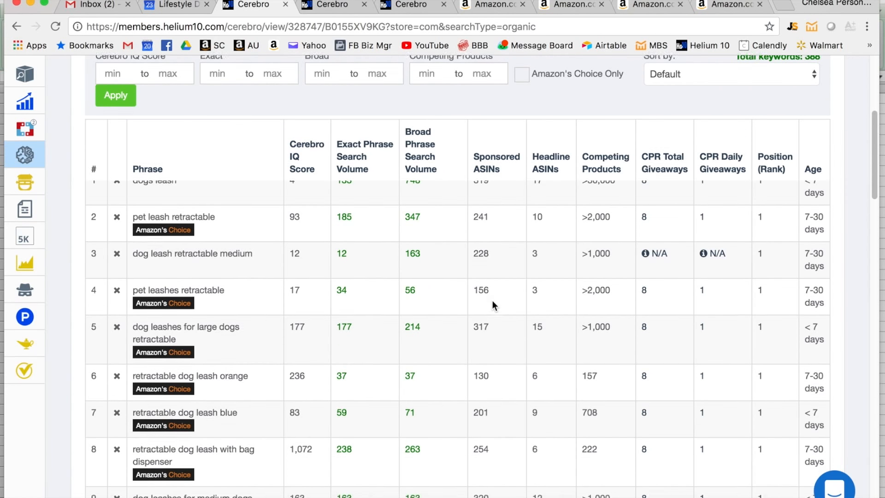
pyautogui.scroll(-3, 492, 302)
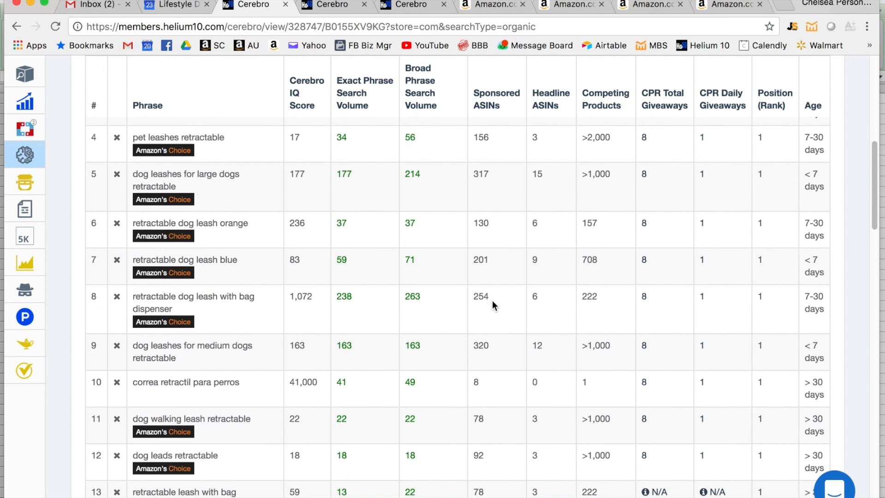
pyautogui.scroll(-1, 492, 302)
pyautogui.scroll(-4, 492, 300)
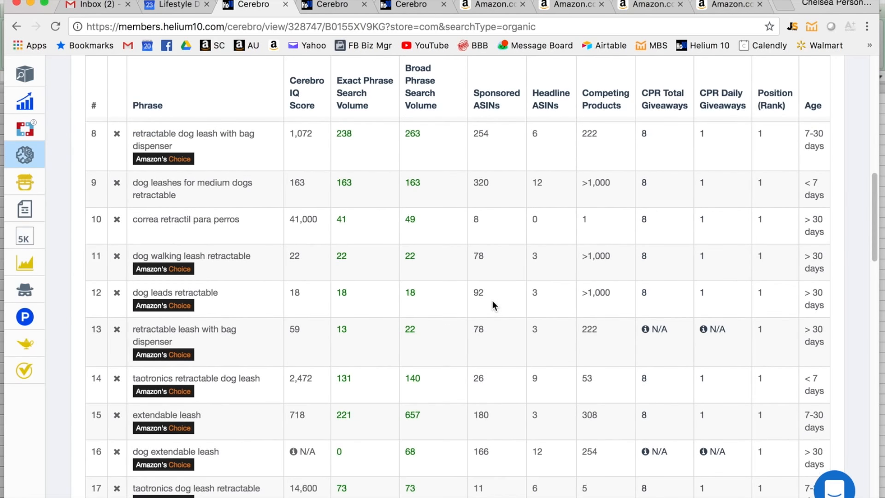
pyautogui.scroll(-2, 492, 300)
pyautogui.scroll(-5, 492, 300)
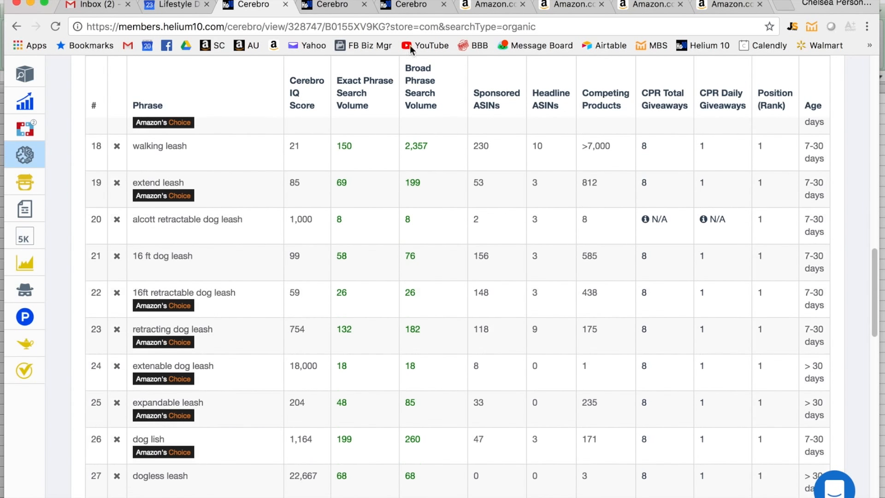
pyautogui.click(338, 5)
pyautogui.click(401, 6)
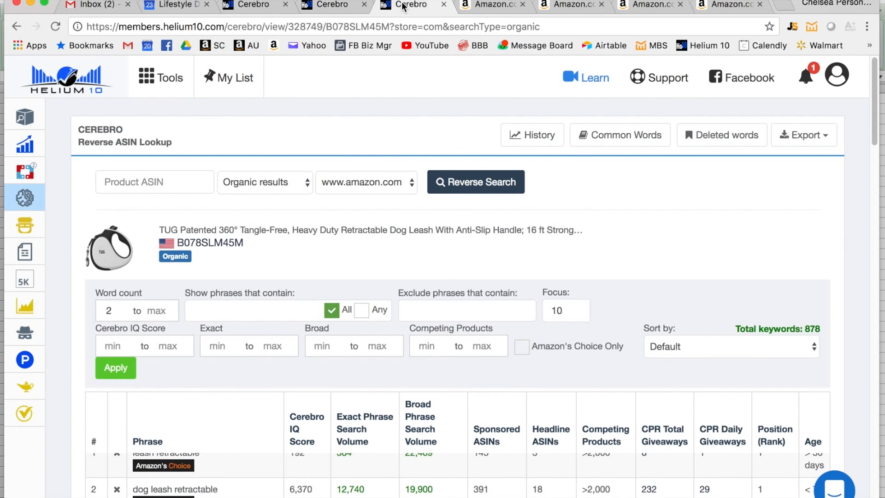
# - Export the organic keyword results for the TaoTronics leash, B0155XV9KG, as an Excel file
pyautogui.click(251, 5)
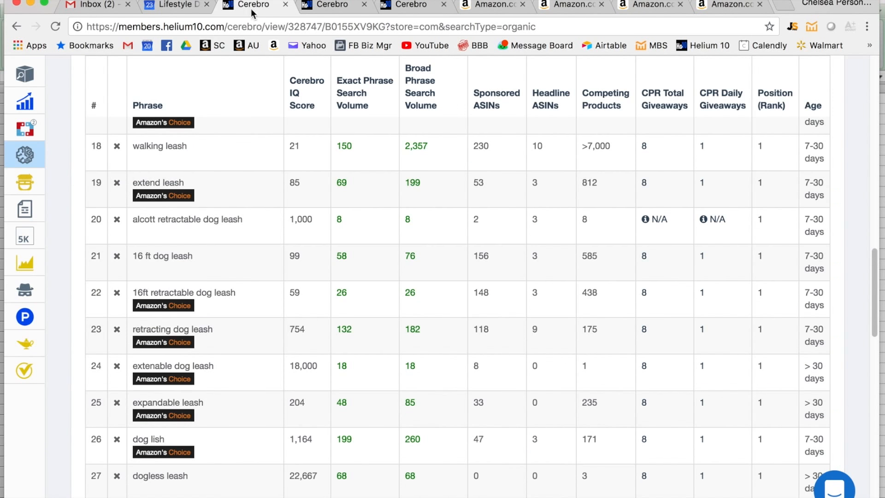
pyautogui.scroll(15, 632, 262)
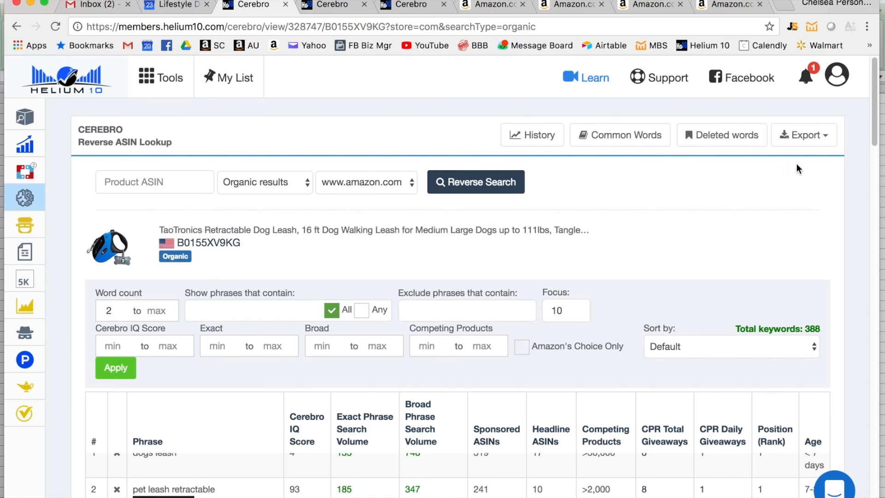
pyautogui.click(812, 141)
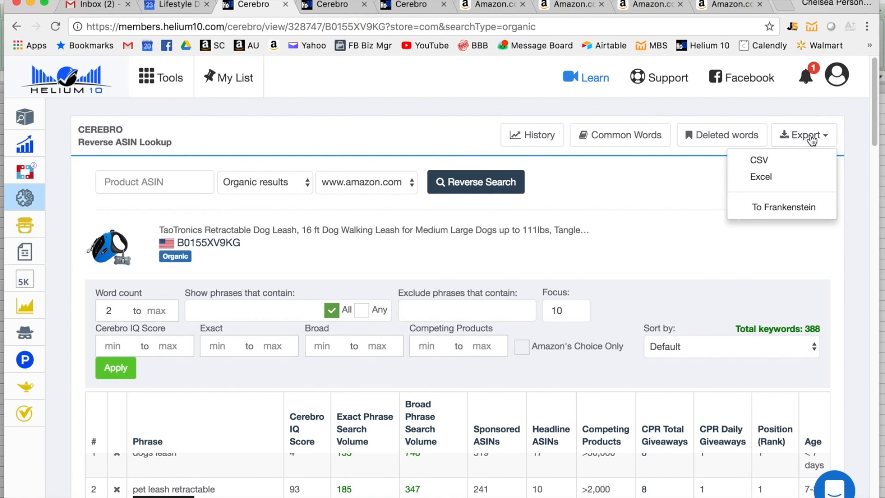
pyautogui.click(770, 184)
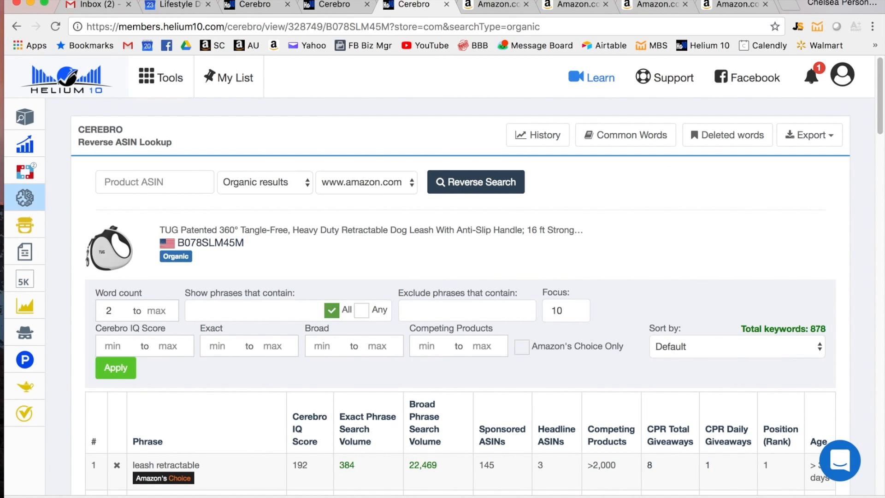
# - Switch to Excel, go through the exported keyword workbooks and rearrange their windows to work in grid-export.xlsx
pyautogui.click(30, 2)
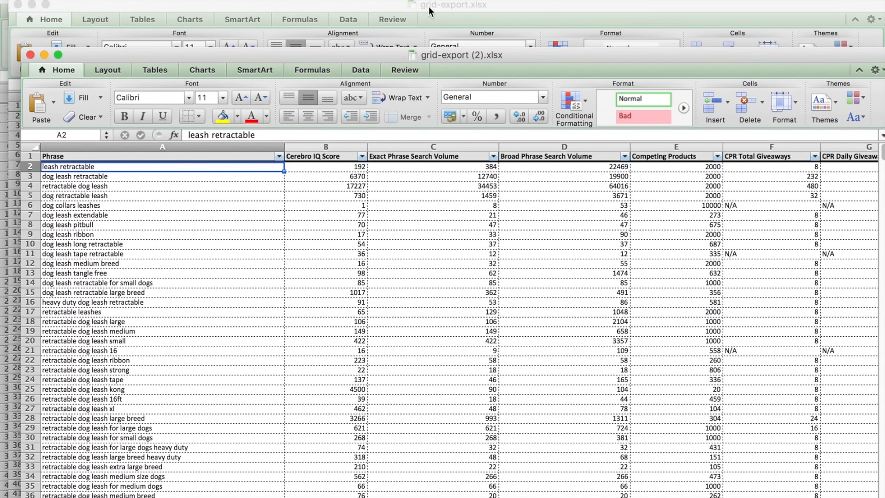
pyautogui.click(433, 4)
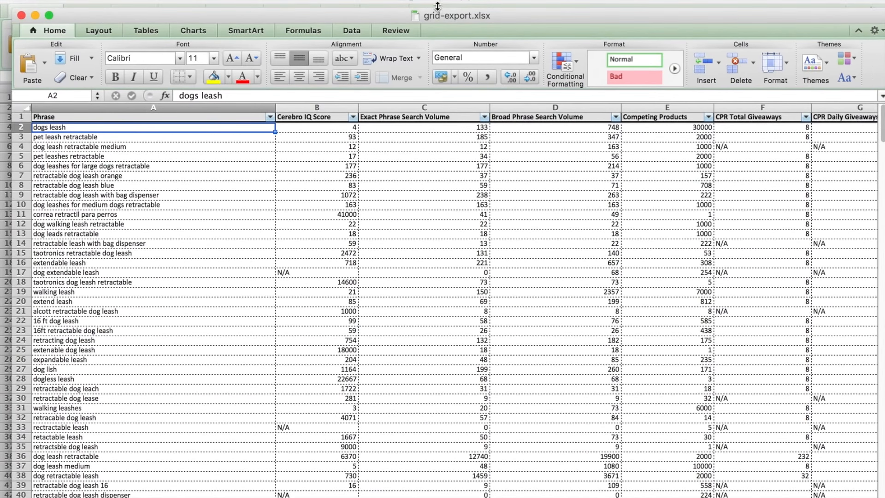
pyautogui.click(466, 2)
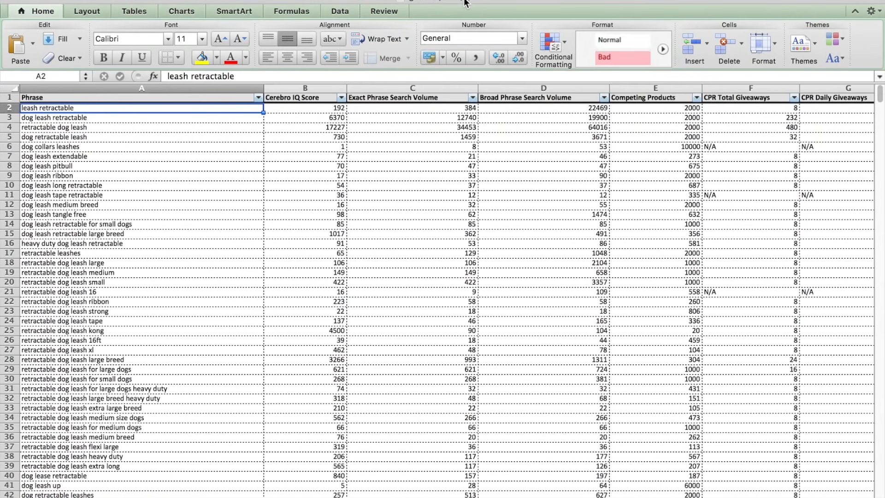
pyautogui.press('super+grave')
pyautogui.press('super+grave')
pyautogui.press('super+grave')
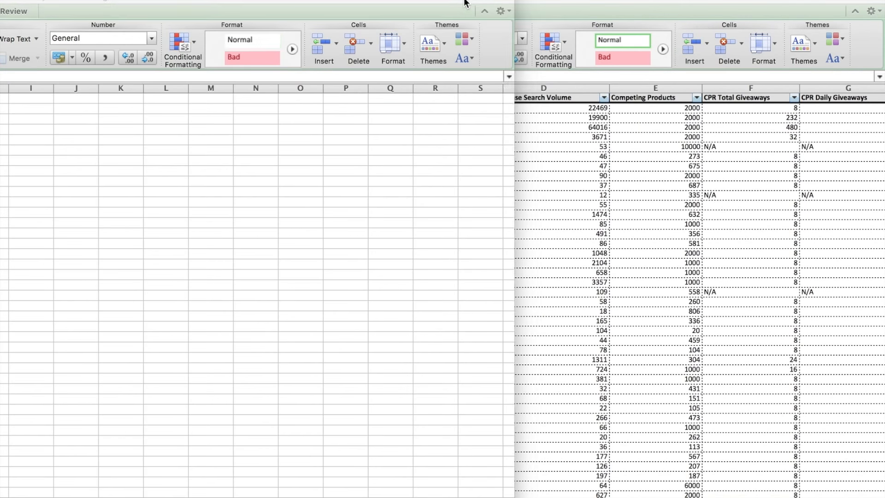
pyautogui.moveTo(207, 3); pyautogui.dragTo(581, 2)
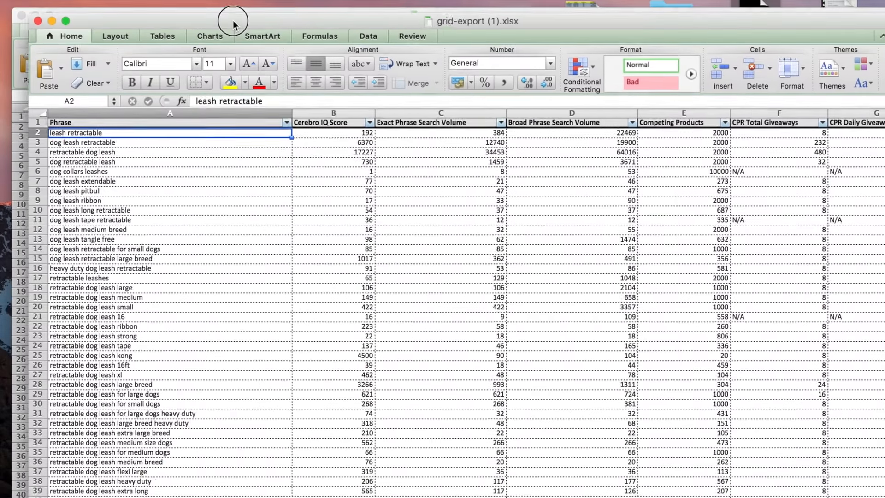
pyautogui.click(214, 15)
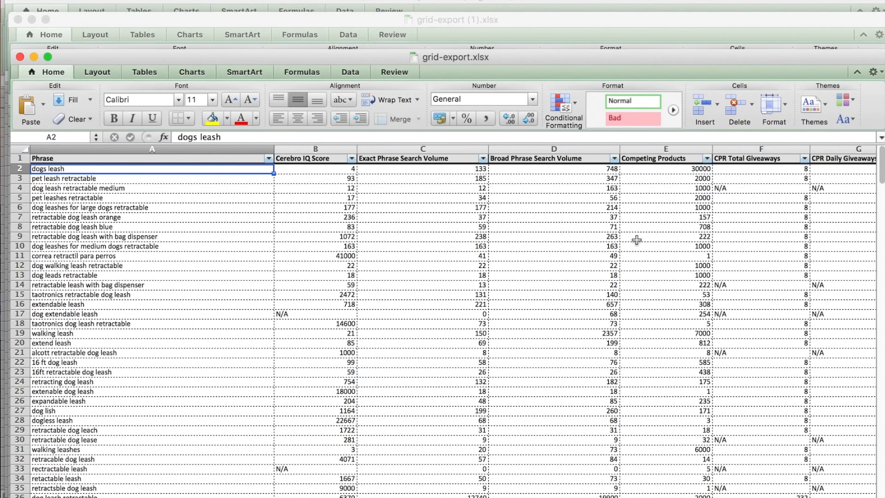
# - Delete the Cerebro IQ Score column from grid-export.xlsx
pyautogui.click(316, 148)
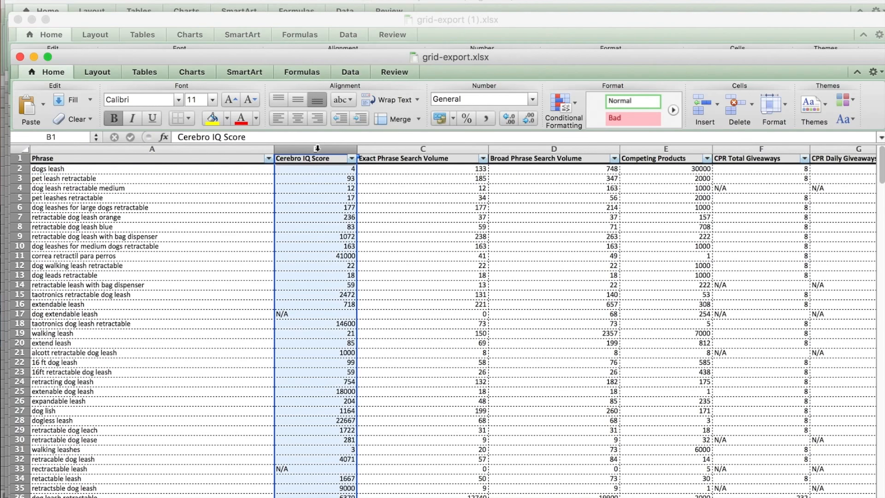
pyautogui.rightClick(317, 148)
pyautogui.click(341, 230)
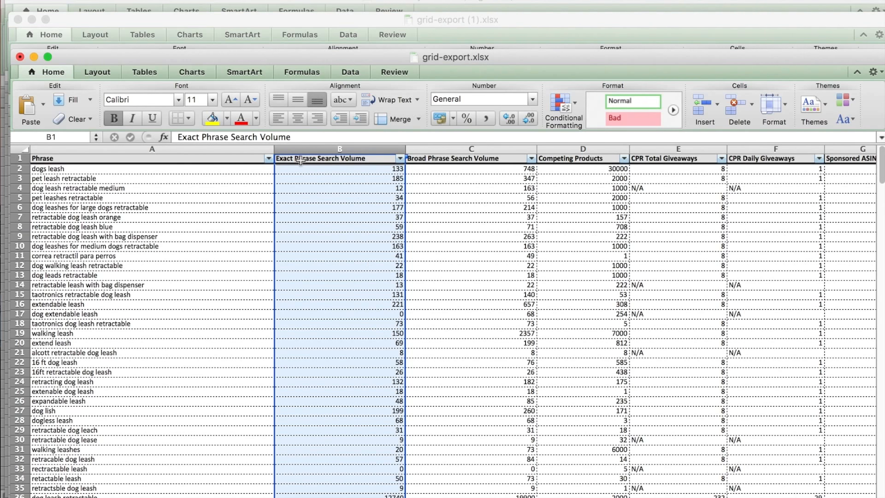
# - Delete the Broad Phrase Search Volume column and all data columns after it from grid-export.xlsx
pyautogui.click(424, 151)
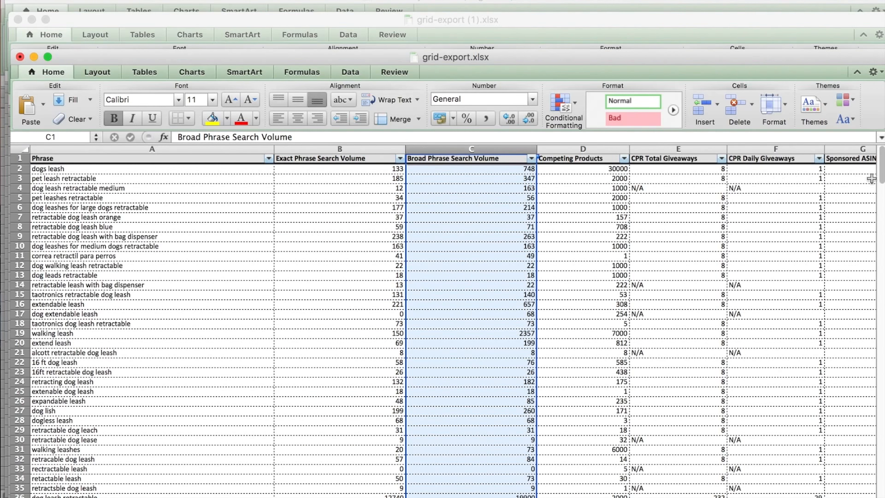
pyautogui.keyDown('shift'); pyautogui.click(853, 151); pyautogui.keyUp('shift')
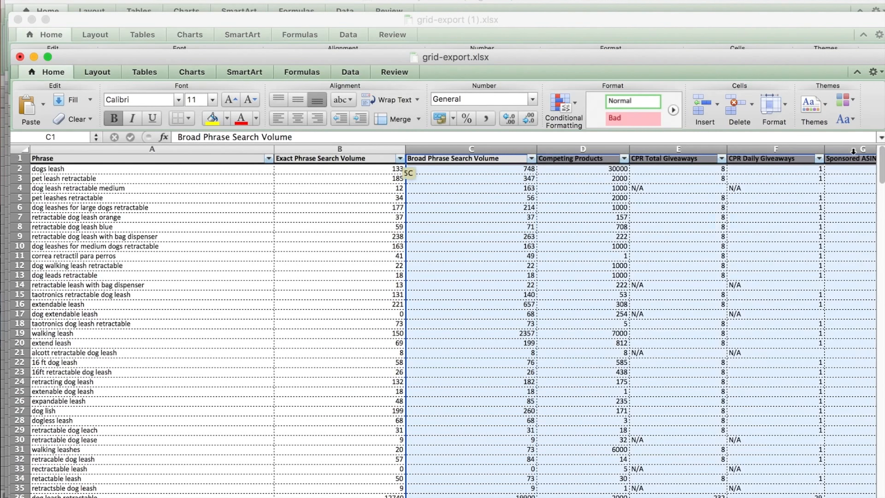
pyautogui.rightClick(714, 220)
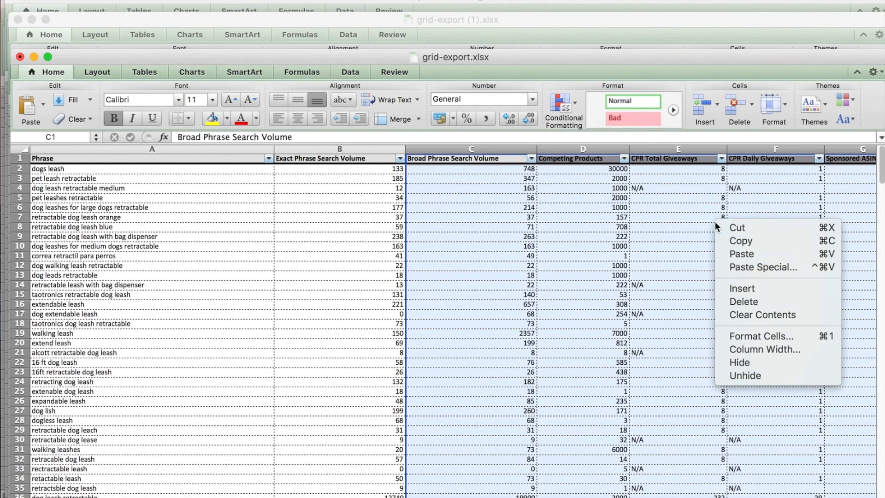
pyautogui.click(740, 303)
pyautogui.click(364, 246)
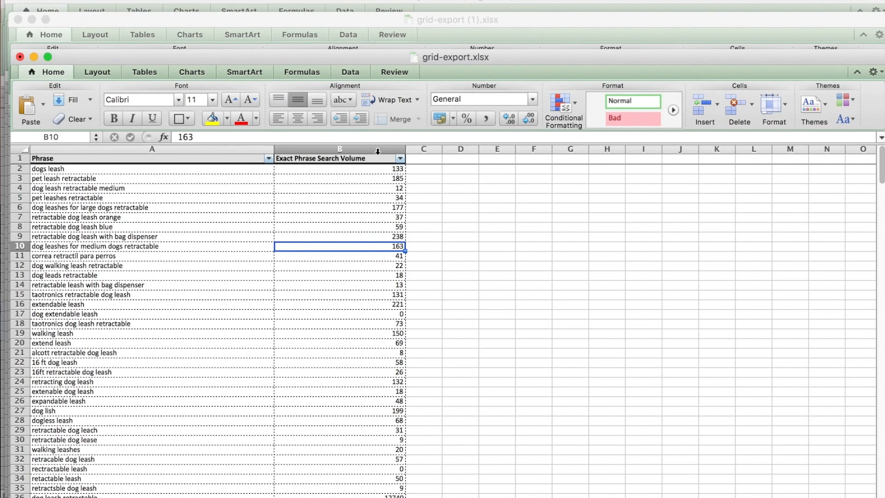
# - Sort the keyword list by Exact Phrase Search Volume from largest to smallest, expanding the selection to include the phrases
pyautogui.click(375, 148)
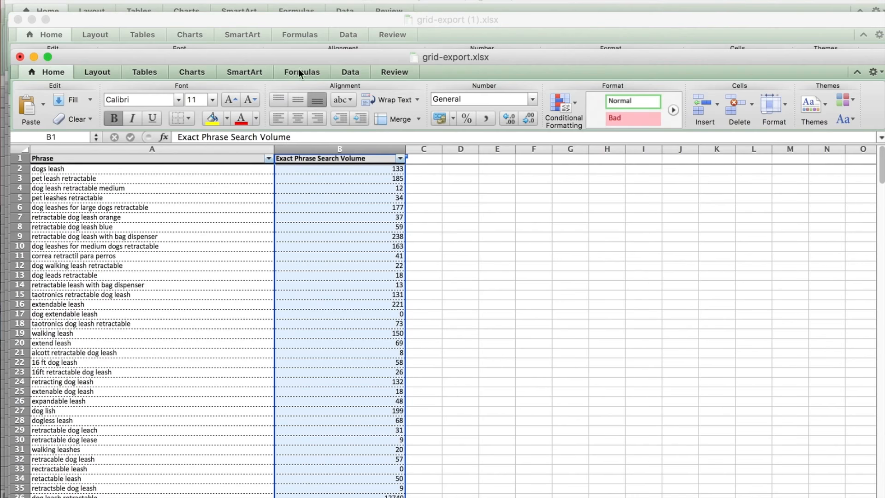
pyautogui.click(351, 72)
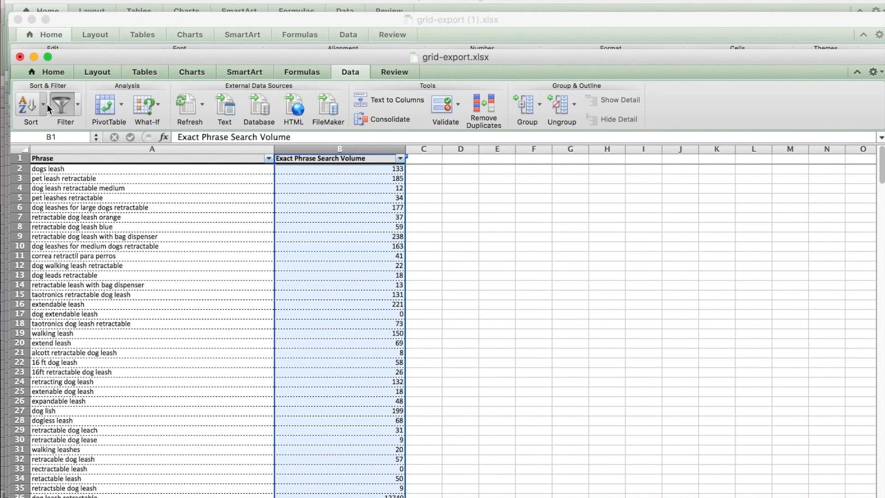
pyautogui.click(36, 107)
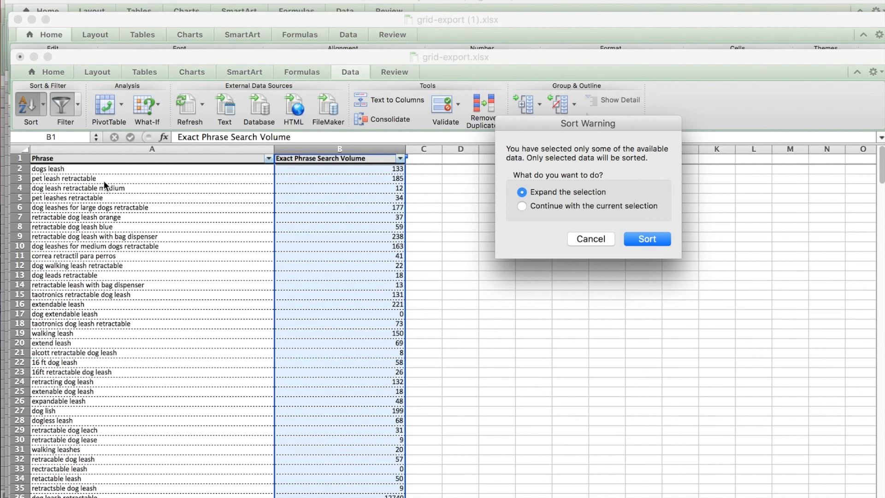
pyautogui.click(636, 239)
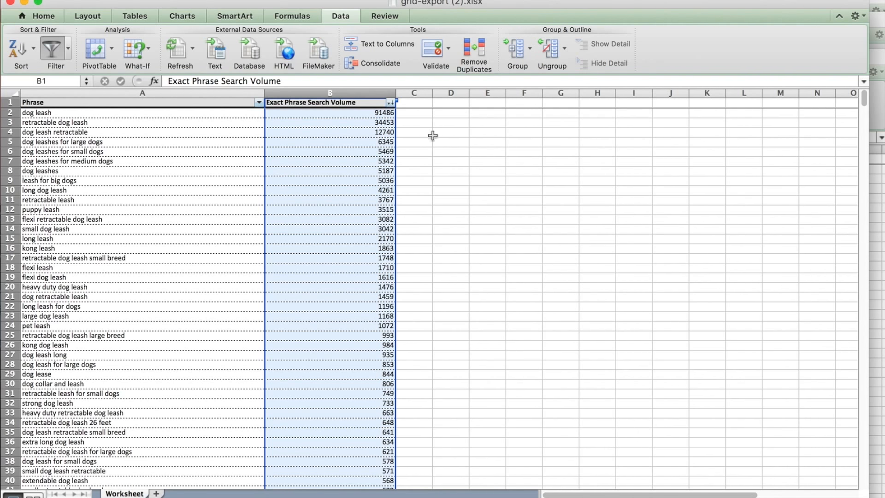
# - Copy the phrases and search volumes in rows 2 to 100 of grid-export (2).xlsx, down to "pet leash retractable"
pyautogui.click(502, 140)
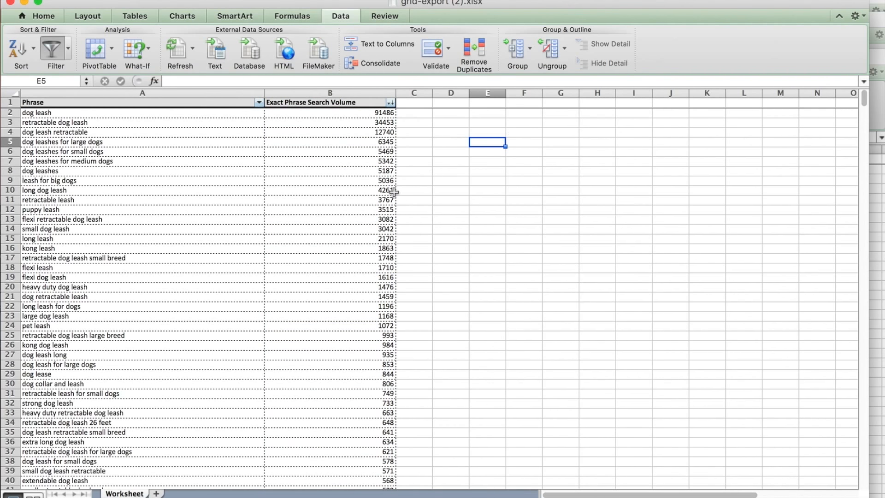
pyautogui.scroll(-3, 201, 195)
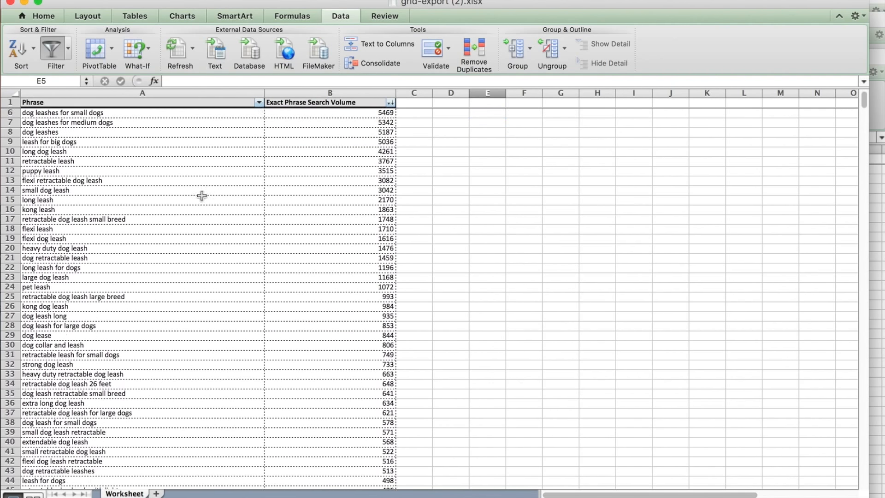
pyautogui.scroll(-10, 201, 196)
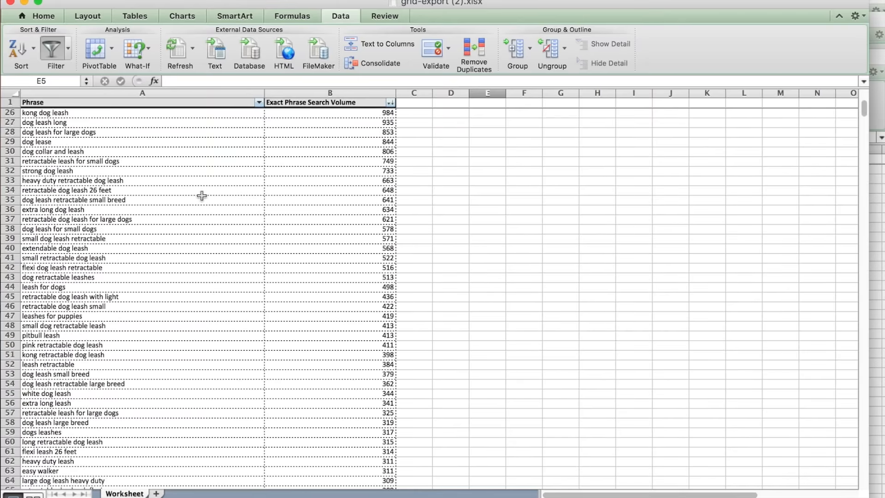
pyautogui.scroll(-10, 202, 196)
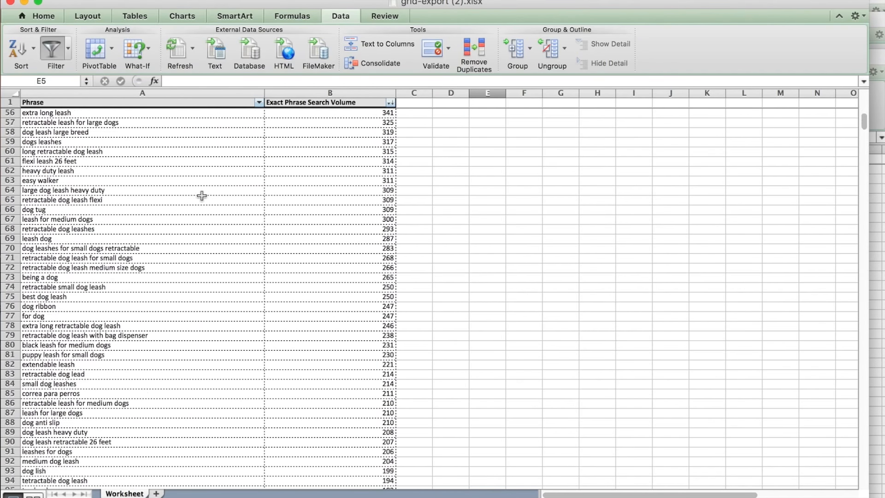
pyautogui.scroll(-2, 202, 196)
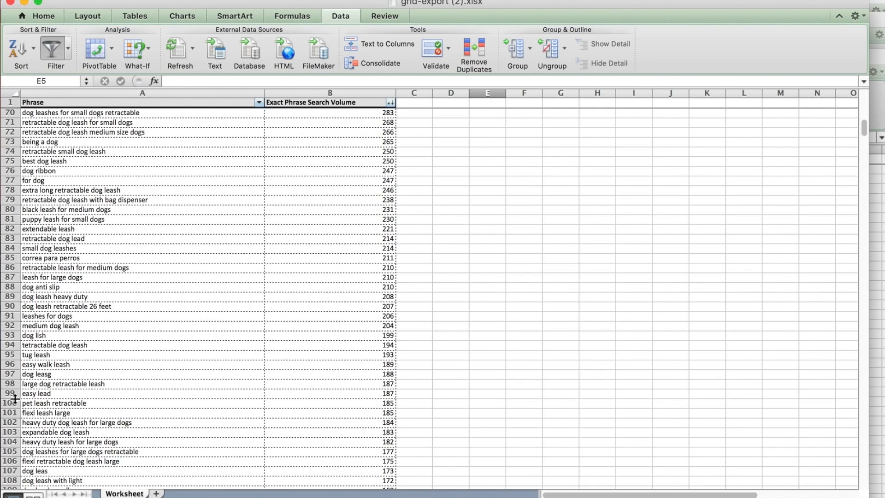
pyautogui.moveTo(35, 403); pyautogui.dragTo(325, 113)
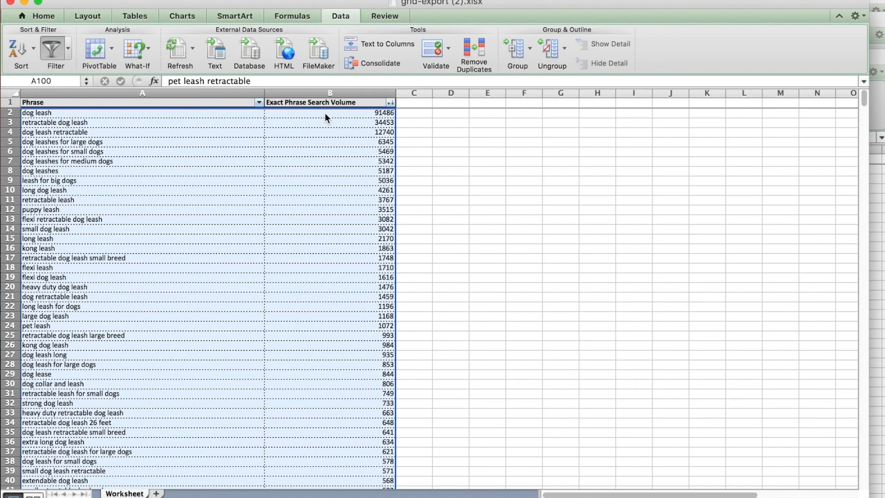
pyautogui.press('super+c')
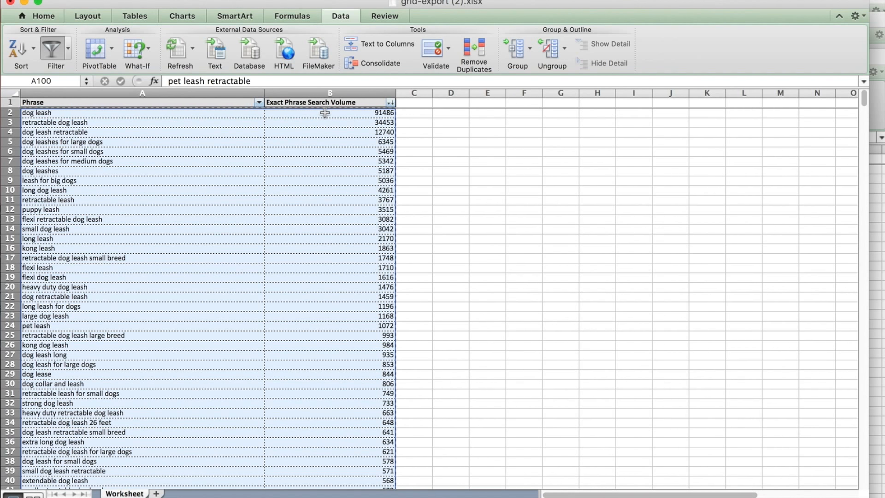
# - Paste the copied keywords at A1 of the blank master keyword workbook and widen column A to fit the phrases
pyautogui.press('super+grave')
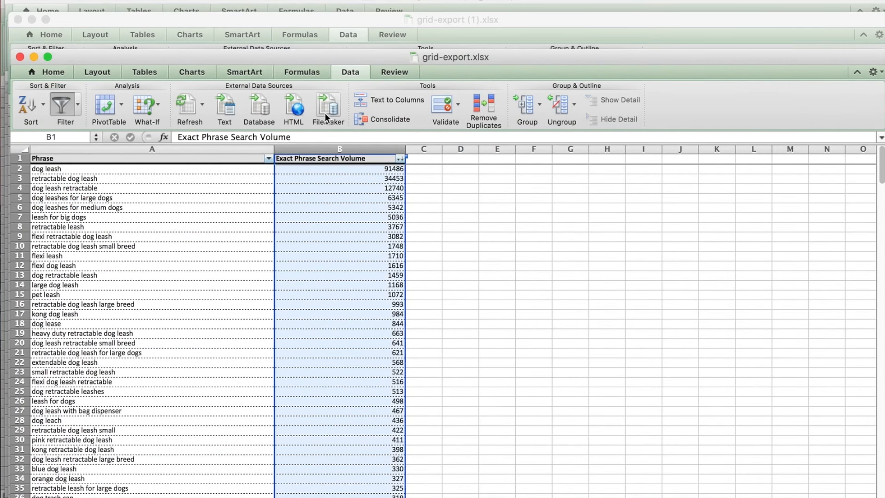
pyautogui.press('super+grave')
pyautogui.press('super+grave')
pyautogui.press('super+grave')
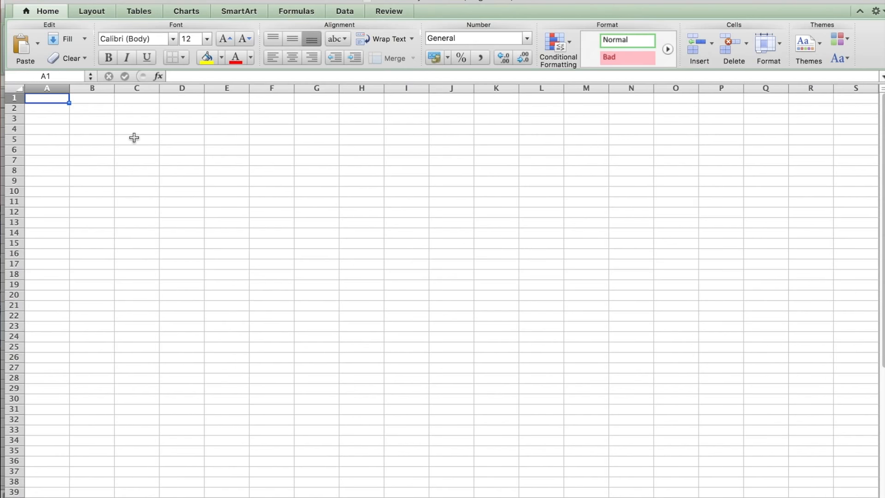
pyautogui.press('super+v')
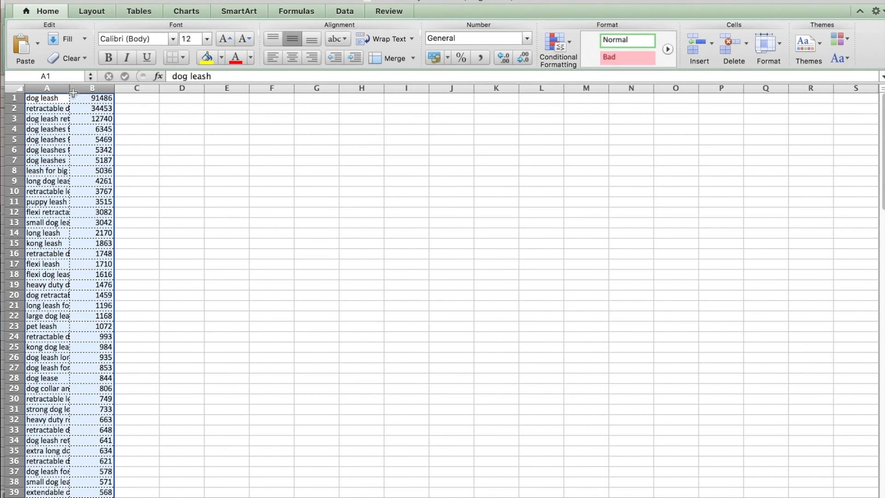
pyautogui.click(57, 88)
pyautogui.moveTo(69, 88); pyautogui.dragTo(188, 87)
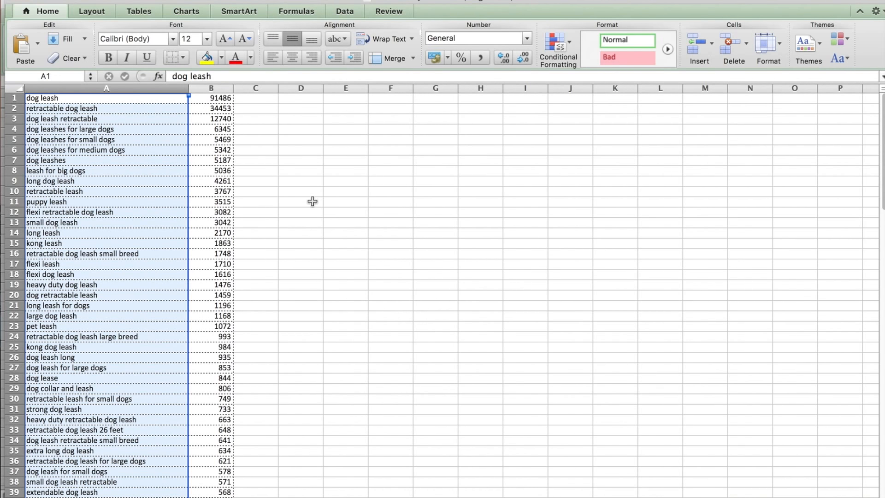
# - Review the combined phrases and search volumes in Master Keyword List (Dog Leash).xlsx from the end back to the first row
pyautogui.scroll(-2, 313, 201)
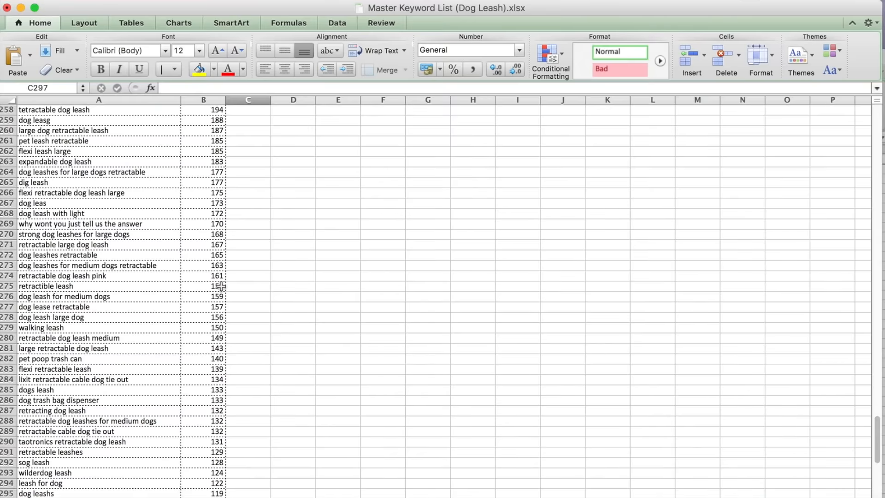
pyautogui.scroll(5, 220, 286)
pyautogui.scroll(20, 220, 286)
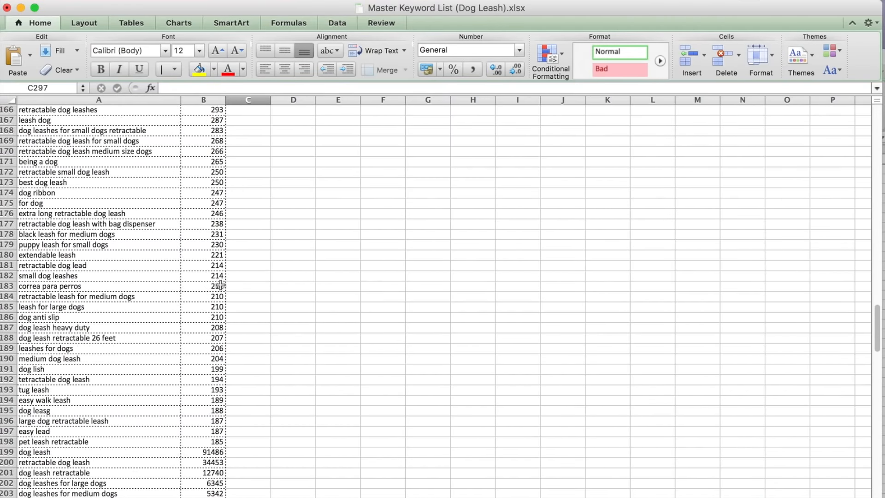
pyautogui.scroll(20, 220, 286)
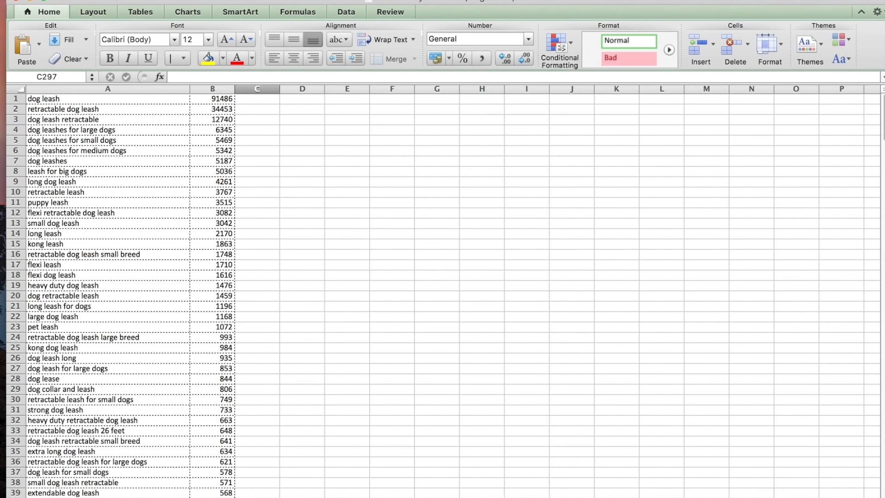
# - Switch to Google Chrome, open Helium 10's Magnet keyword research in three new tabs and check that they load
pyautogui.moveTo(384, 495)
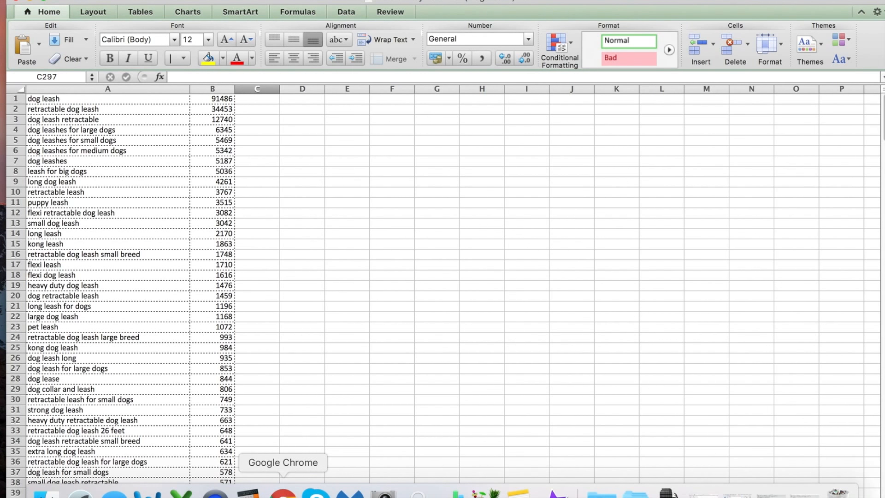
pyautogui.click(283, 492)
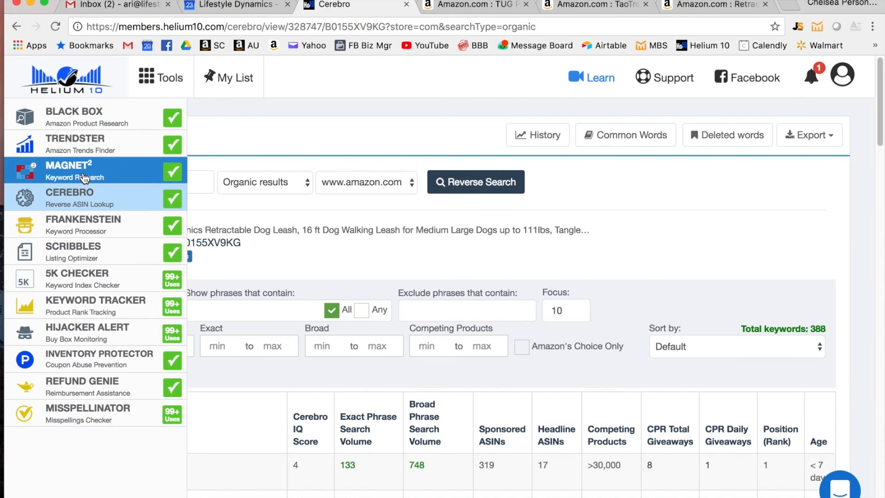
pyautogui.click(84, 178)
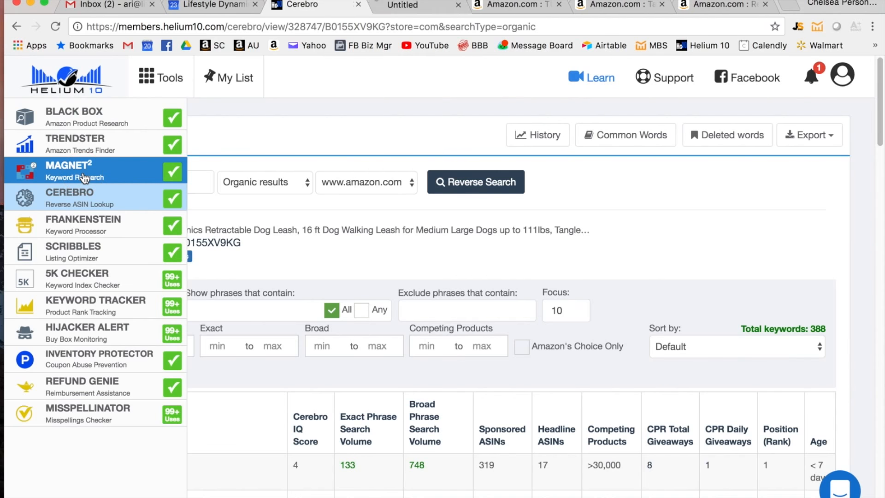
pyautogui.click(84, 178)
pyautogui.click(84, 178)
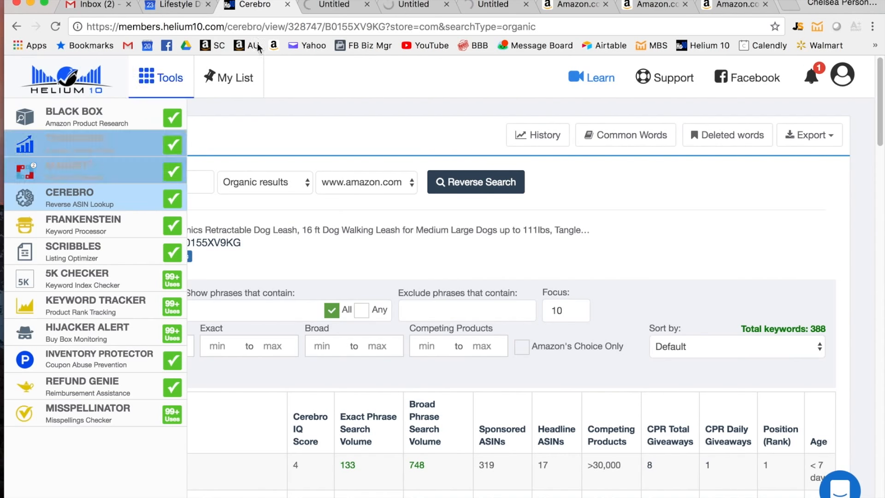
pyautogui.click(325, 6)
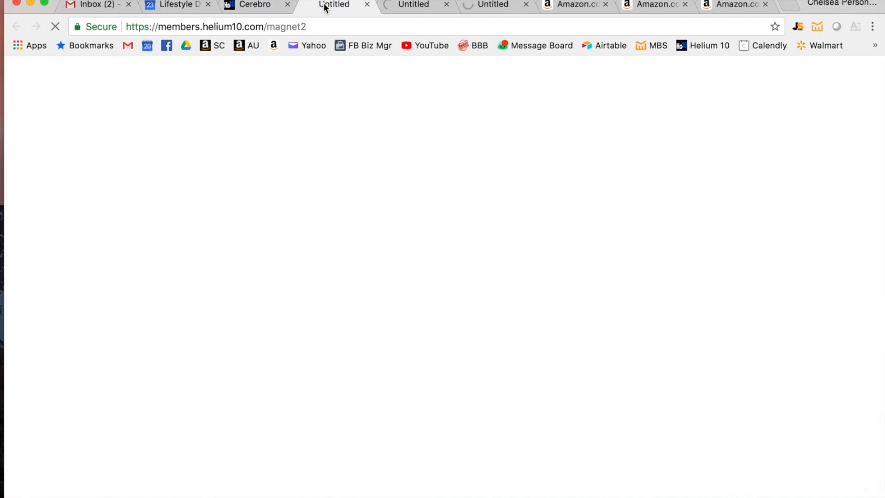
pyautogui.click(402, 5)
pyautogui.click(479, 5)
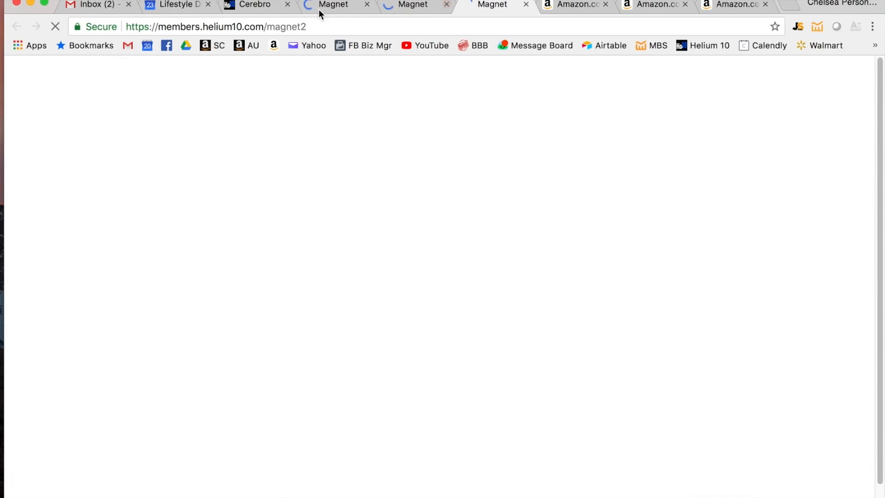
pyautogui.click(257, 12)
pyautogui.moveTo(46, 198)
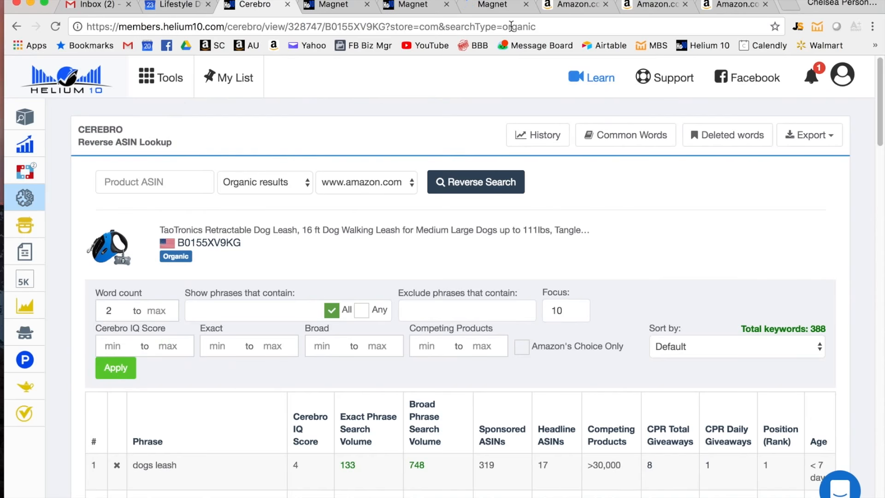
# - Copy "Retractable Dog Leash" from the UPSKY listing's title and enter it as the seed keyword in the first Magnet page
pyautogui.click(569, 8)
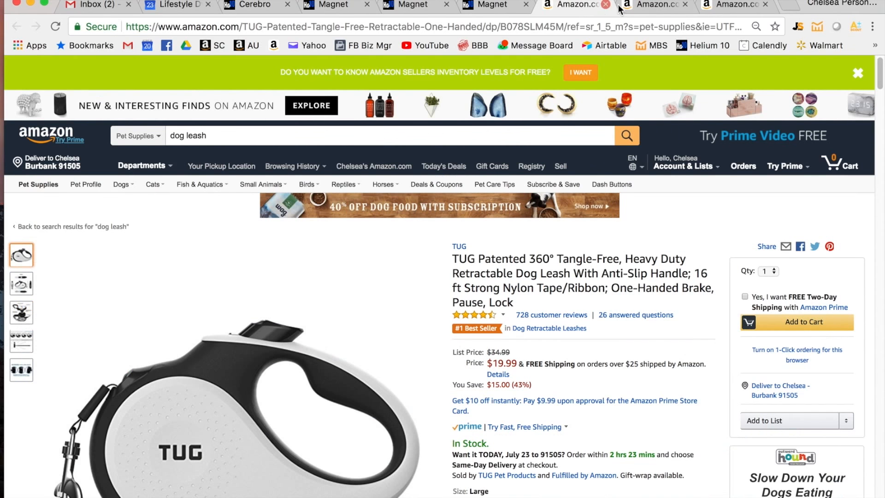
pyautogui.click(659, 9)
pyautogui.click(740, 6)
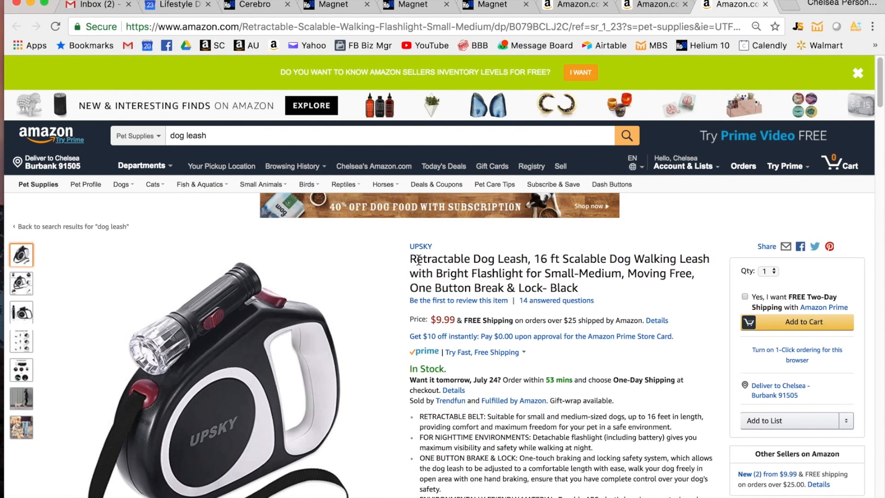
pyautogui.moveTo(409, 259); pyautogui.dragTo(527, 258)
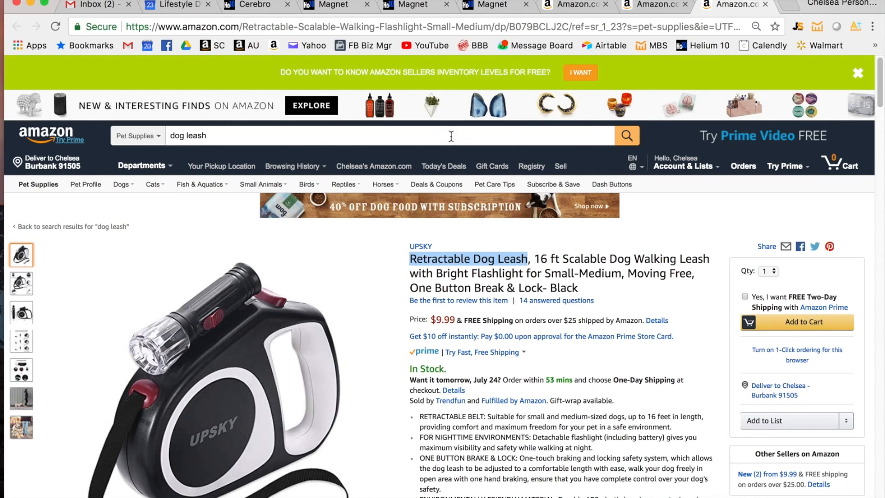
pyautogui.click(336, 6)
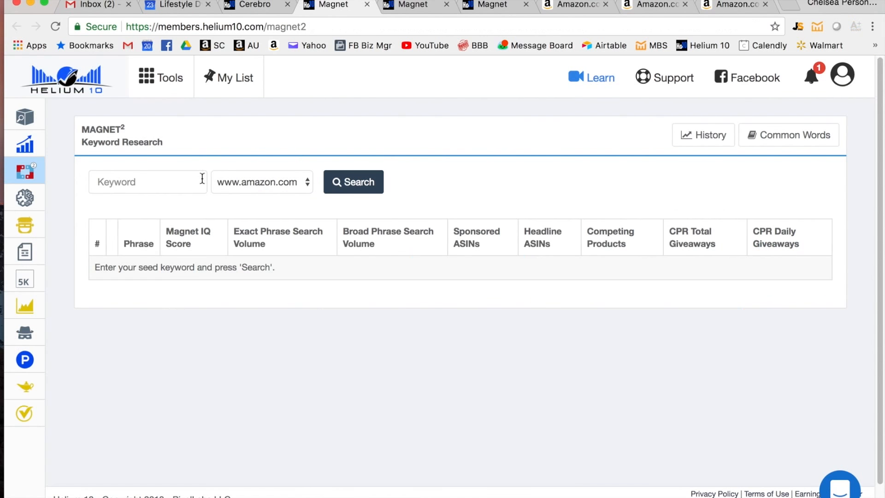
pyautogui.click(161, 180)
pyautogui.press('super+v')
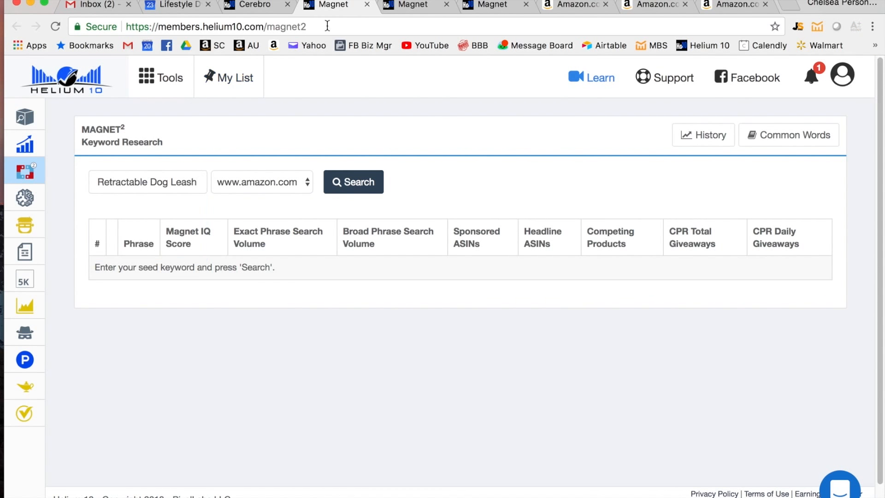
# - Copy "Dog Walking Leash" from the UPSKY listing's title and enter it as the seed keyword in the second Magnet page
pyautogui.click(582, 5)
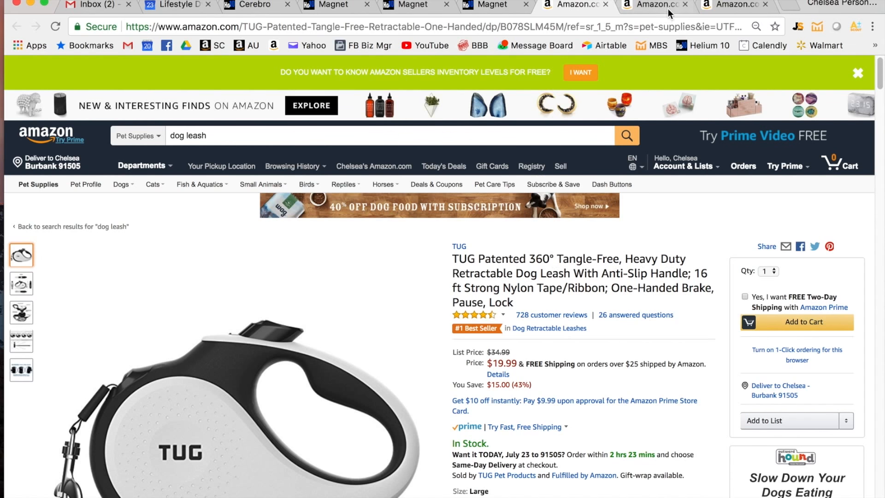
pyautogui.scroll(-1, 555, 347)
pyautogui.scroll(-3, 554, 341)
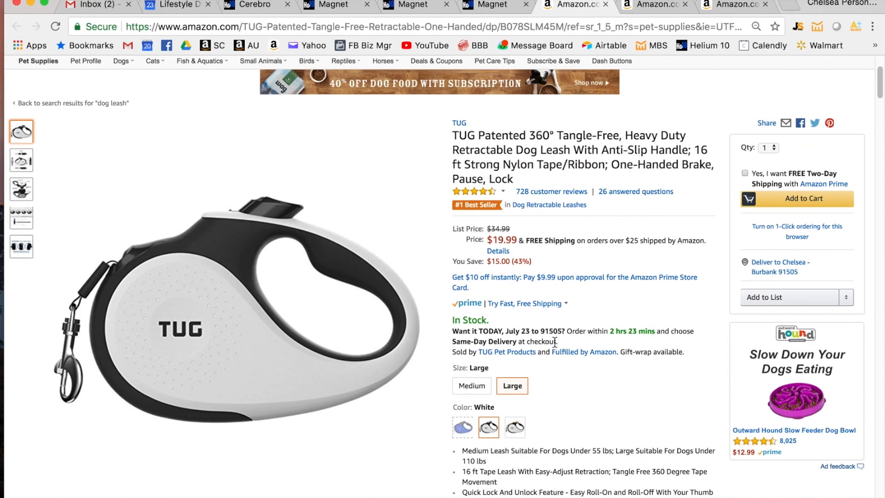
pyautogui.scroll(-1, 524, 466)
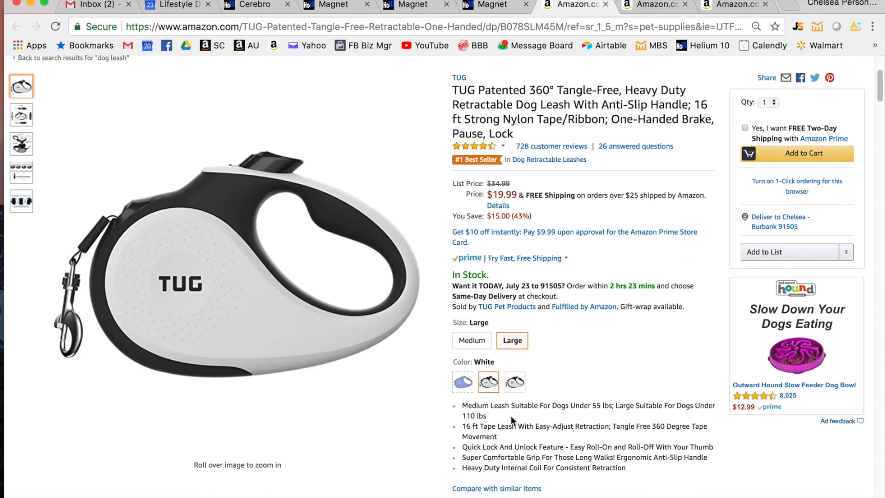
pyautogui.click(644, 3)
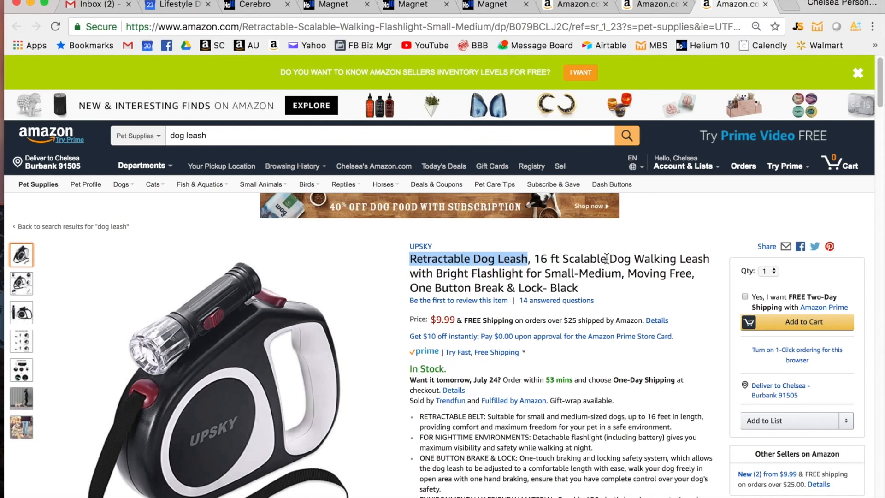
pyautogui.moveTo(610, 258); pyautogui.dragTo(708, 254)
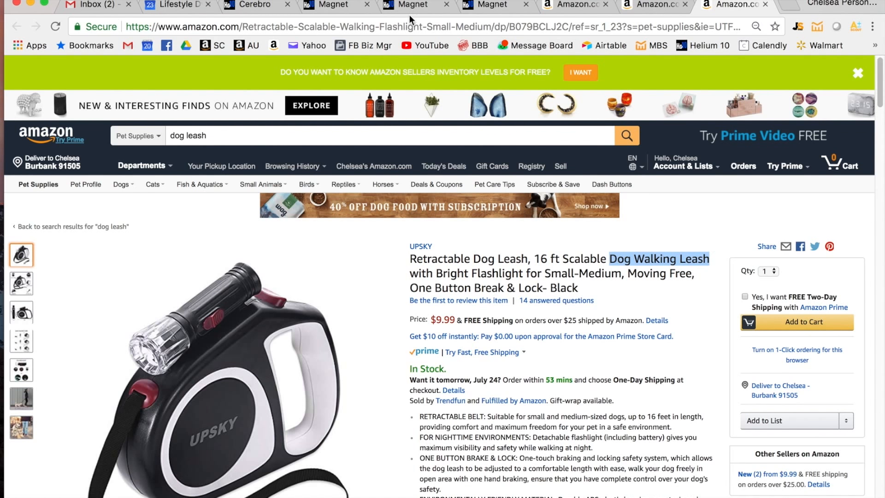
pyautogui.click(421, 6)
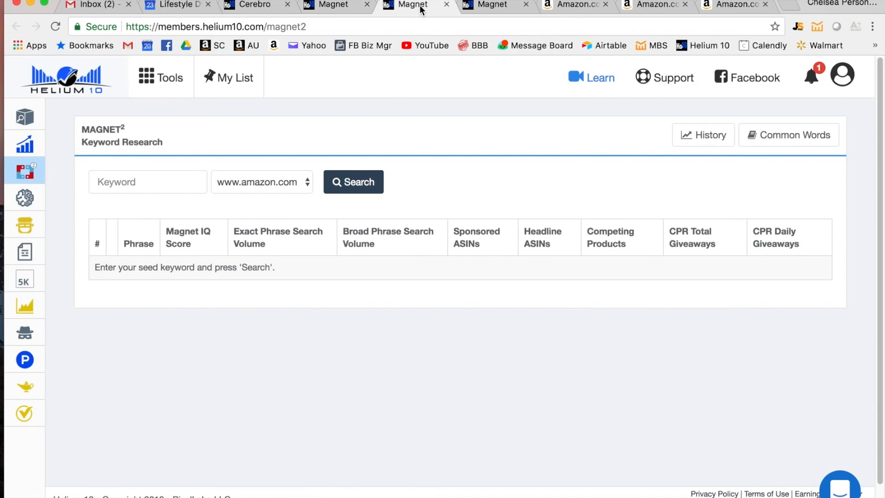
pyautogui.click(158, 179)
pyautogui.press('super+v')
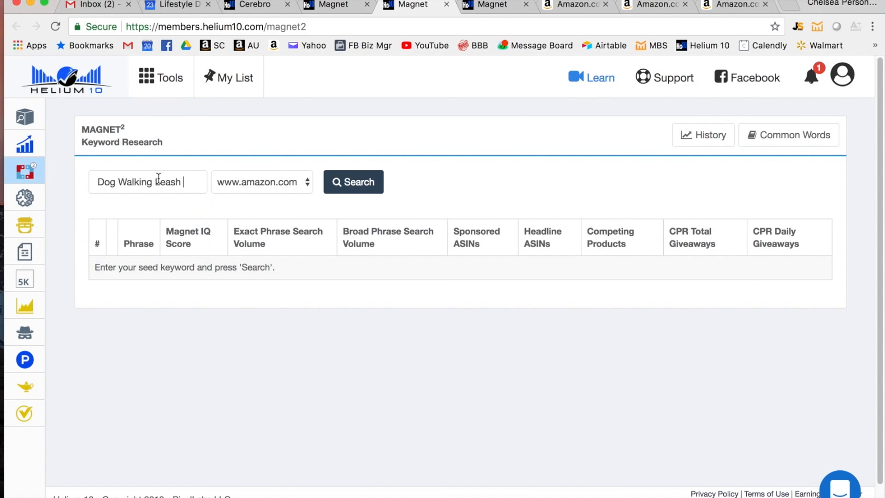
# - Check the seed keywords in the first two Magnet pages and close the unused third Magnet page and the Cerebro page
pyautogui.click(340, 10)
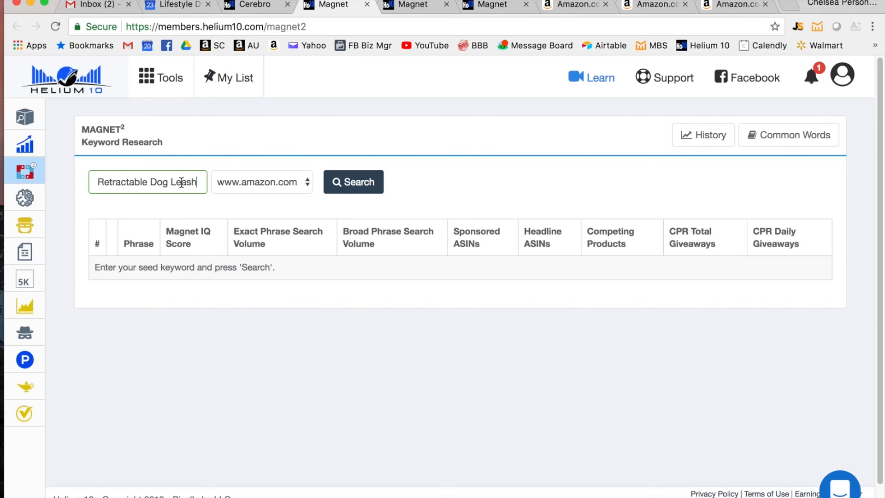
pyautogui.click(403, 5)
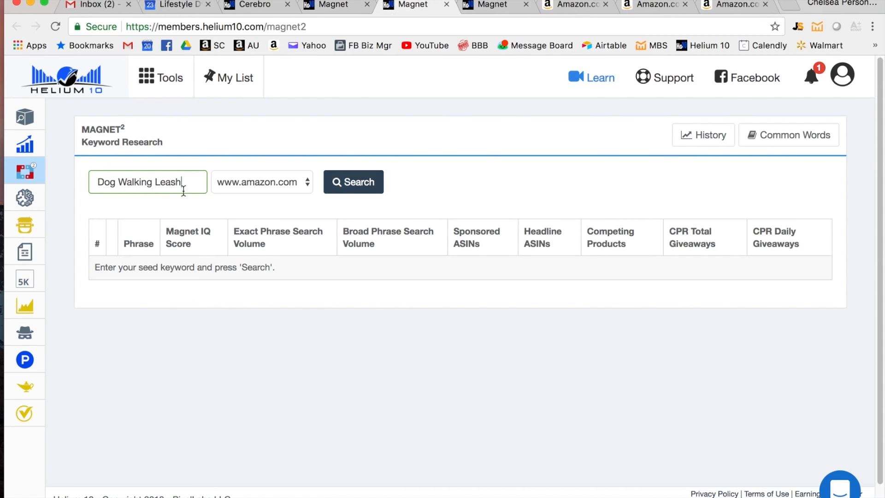
pyautogui.click(496, 6)
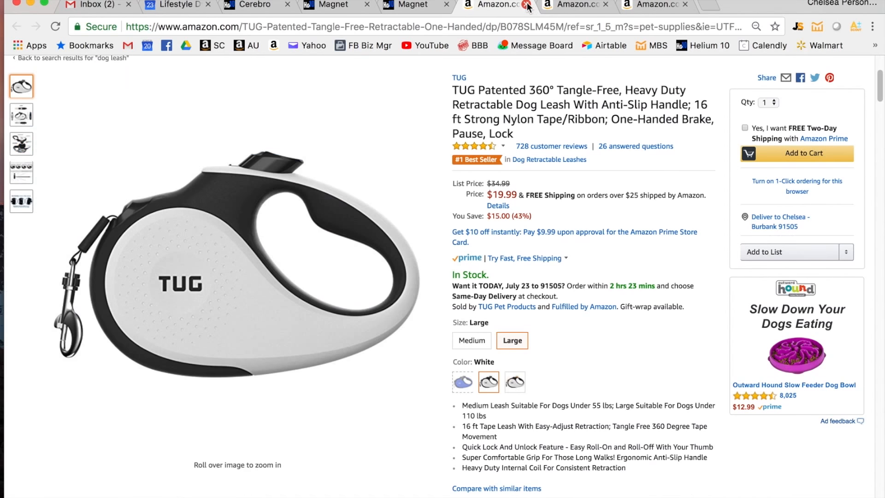
pyautogui.click(525, 4)
pyautogui.click(258, 5)
pyautogui.click(288, 4)
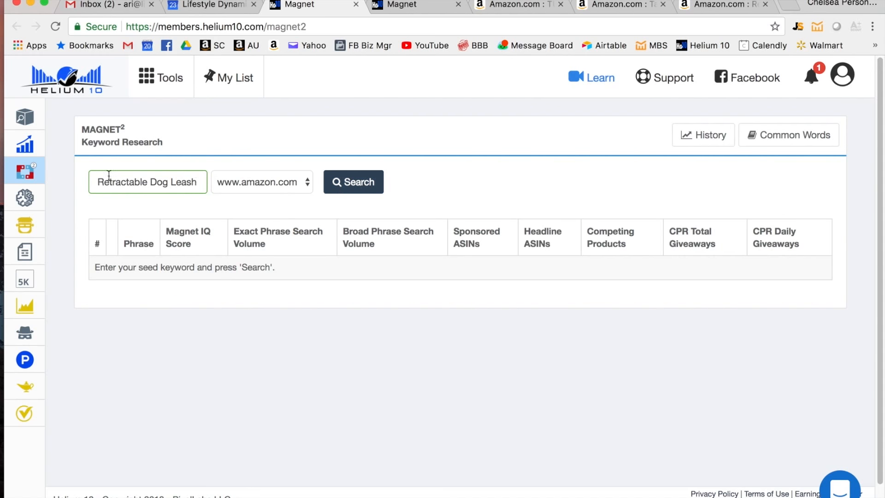
# - Run the Magnet search for "Retractable Dog Leash", look over the related phrases and export the results as an Excel file
pyautogui.click(357, 187)
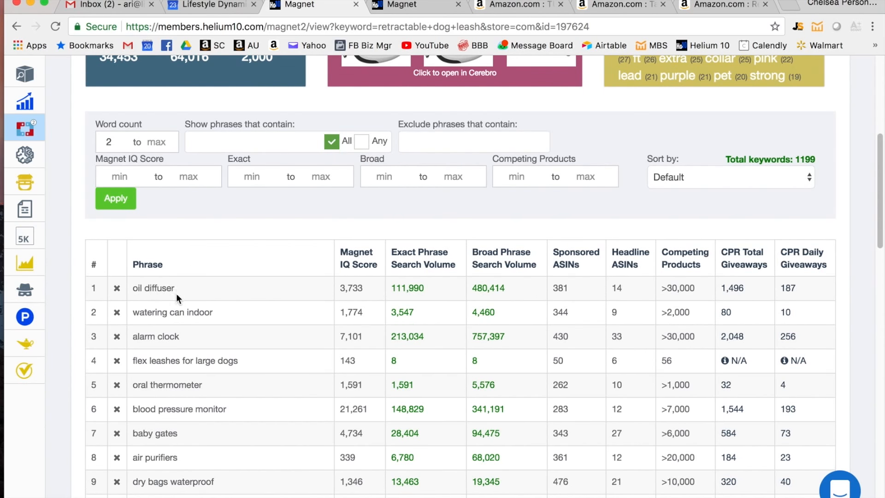
pyautogui.scroll(-3, 177, 297)
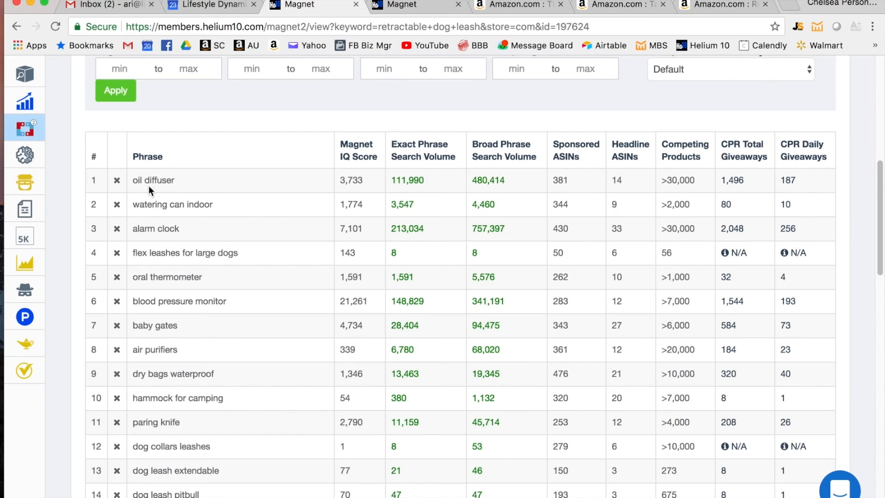
pyautogui.scroll(-8, 167, 429)
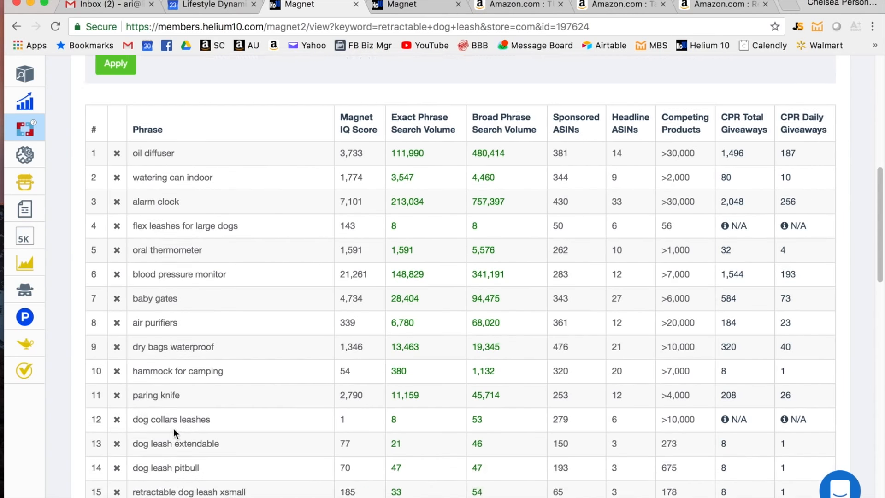
pyautogui.scroll(19, 186, 425)
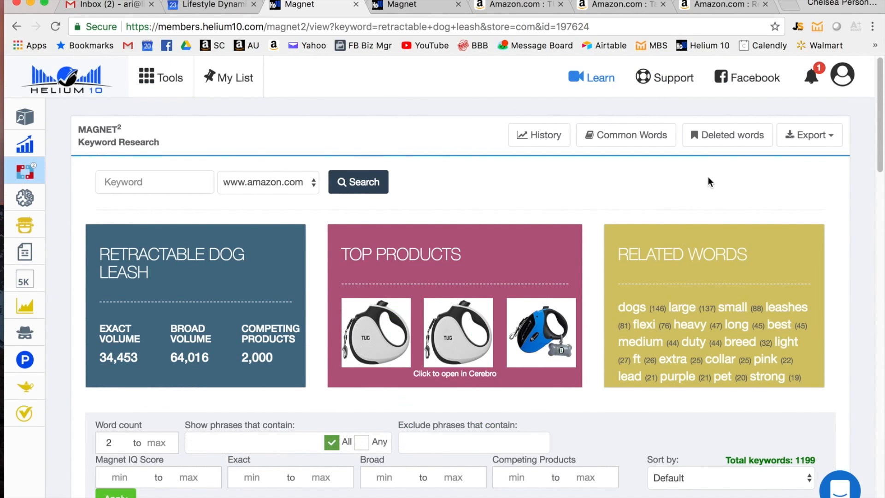
pyautogui.click(814, 135)
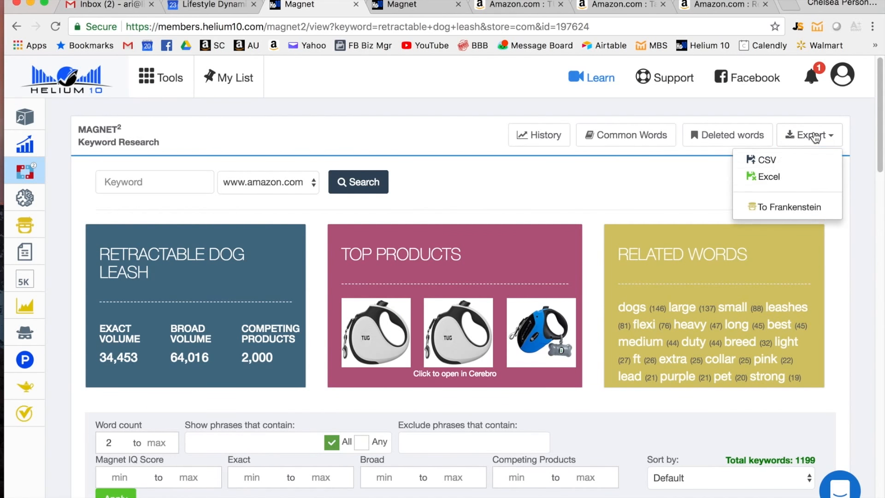
pyautogui.click(770, 178)
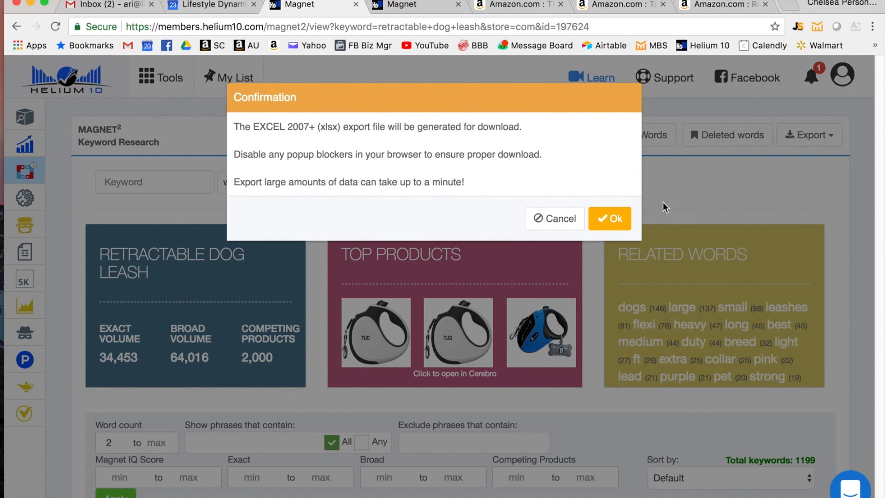
pyautogui.click(609, 218)
# - Look over the Magnet results for "Dog Walking Leash" and export them as an Excel file
pyautogui.click(425, 8)
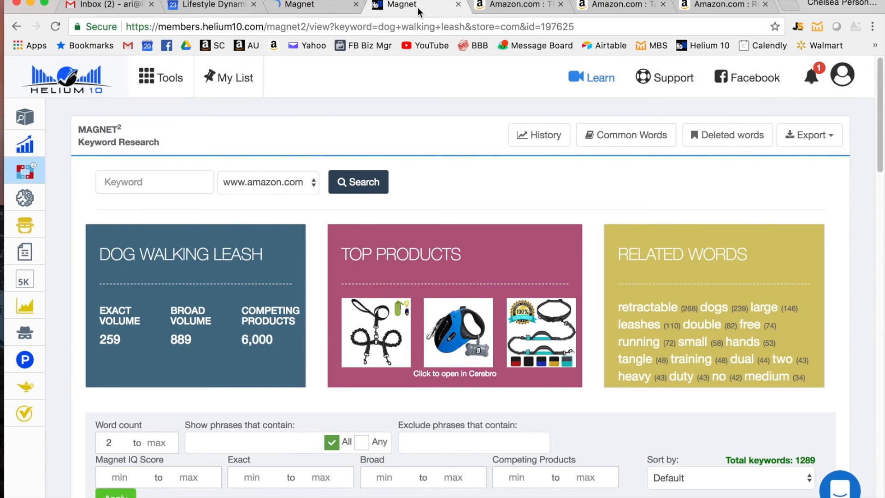
pyautogui.scroll(-5, 548, 272)
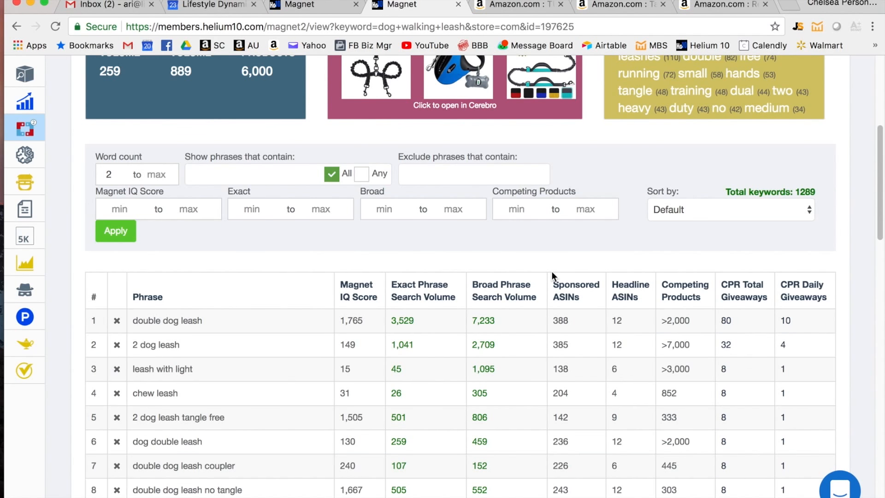
pyautogui.scroll(5, 552, 271)
pyautogui.click(819, 138)
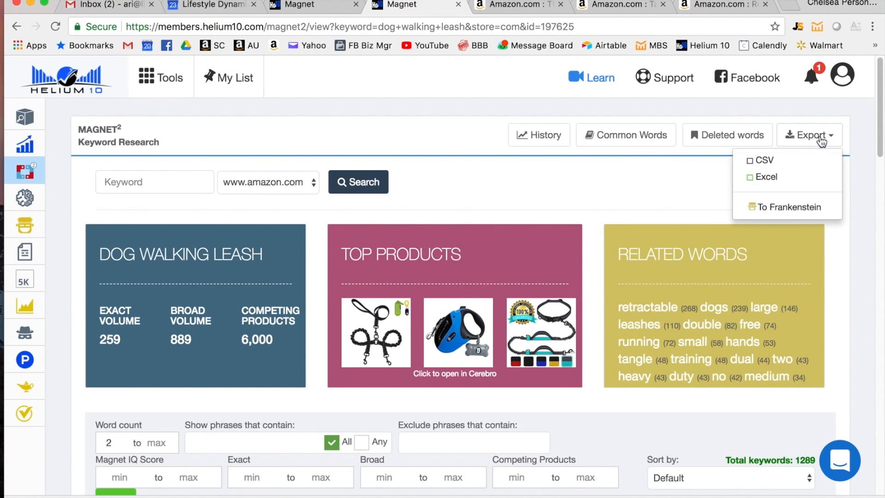
pyautogui.click(766, 176)
pyautogui.press('Return')
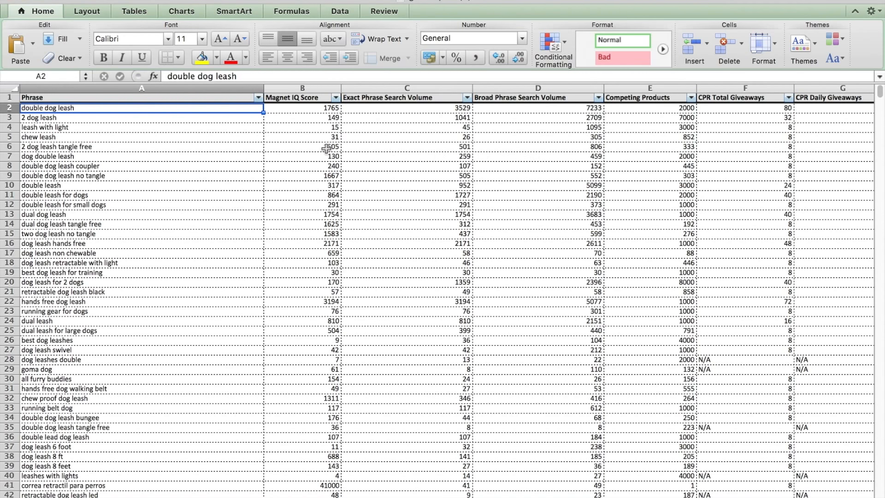
# - Delete the Magnet IQ Score column and the columns after Exact Phrase Search Volume from the "Dog Walking Leash" export
pyautogui.click(313, 88)
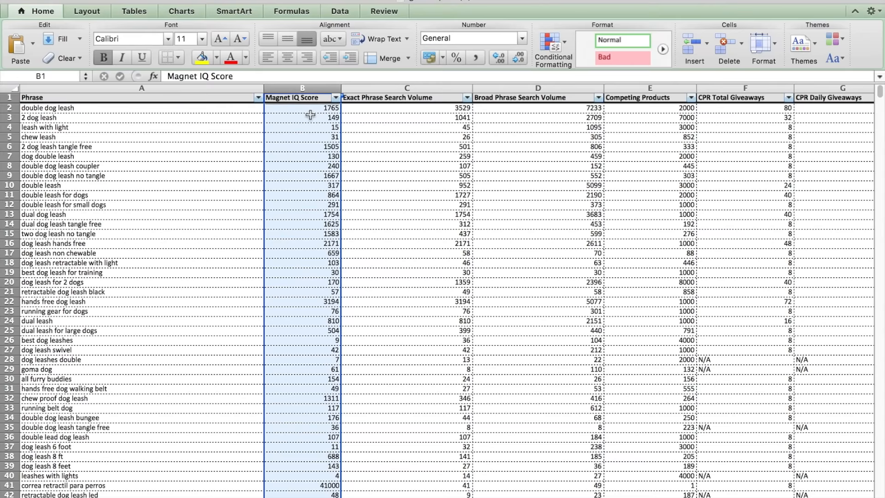
pyautogui.rightClick(297, 167)
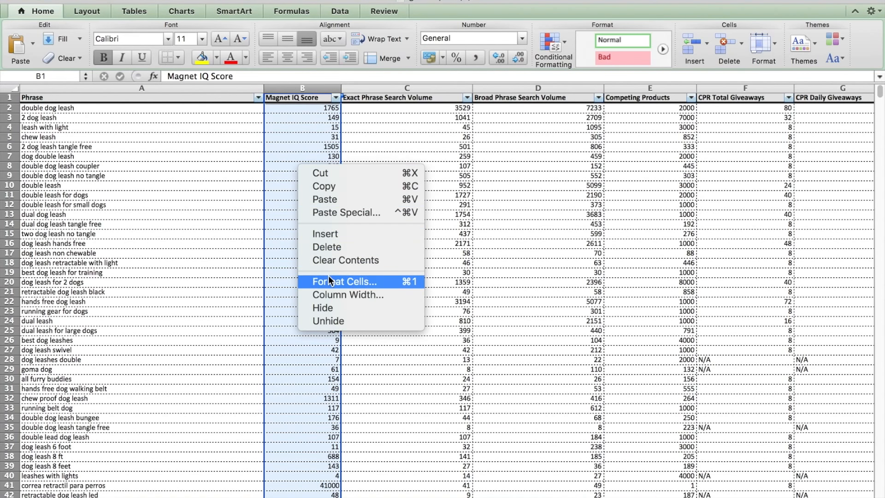
pyautogui.click(329, 247)
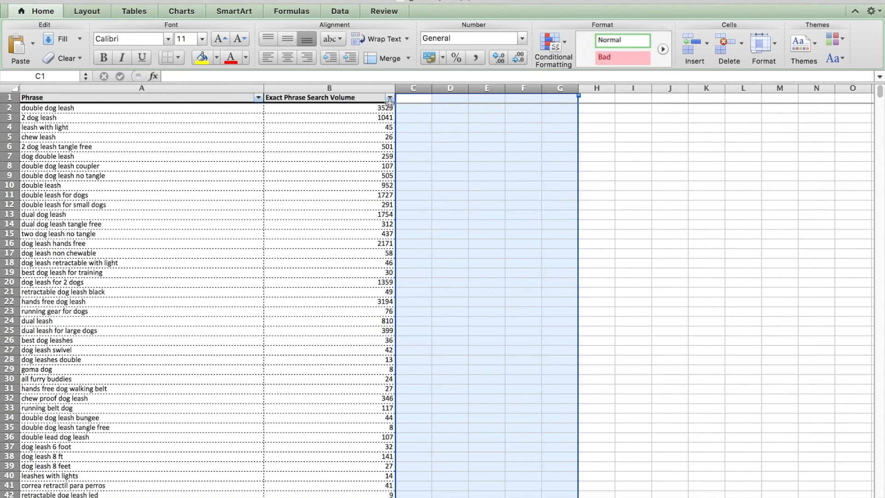
# - Sort the "Retractable Dog Leash" export by Exact Phrase Search Volume from largest to smallest and look through the phrases
pyautogui.click(350, 89)
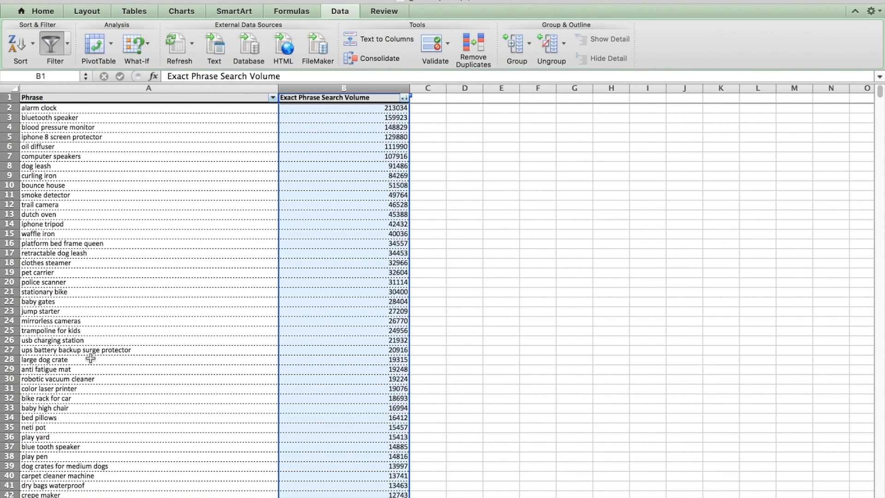
pyautogui.scroll(-5, 90, 359)
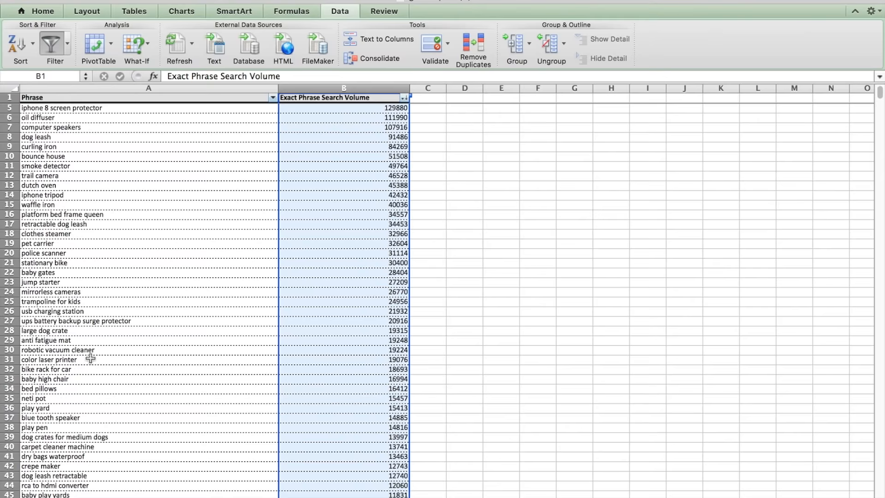
pyautogui.scroll(-20, 91, 358)
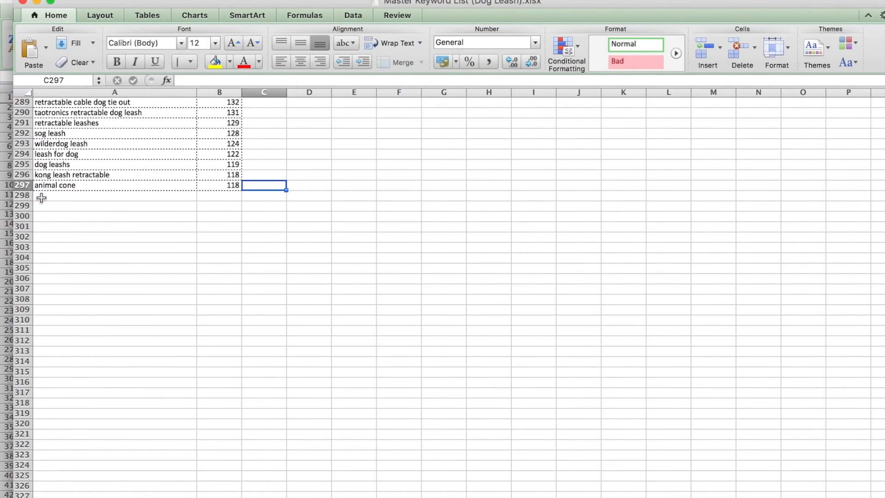
# - Paste the two Magnet keyword lists below the existing phrases in Master Keyword List (Dog Leash).xlsx, starting at A298 and A397
pyautogui.click(138, 196)
pyautogui.press('super+v')
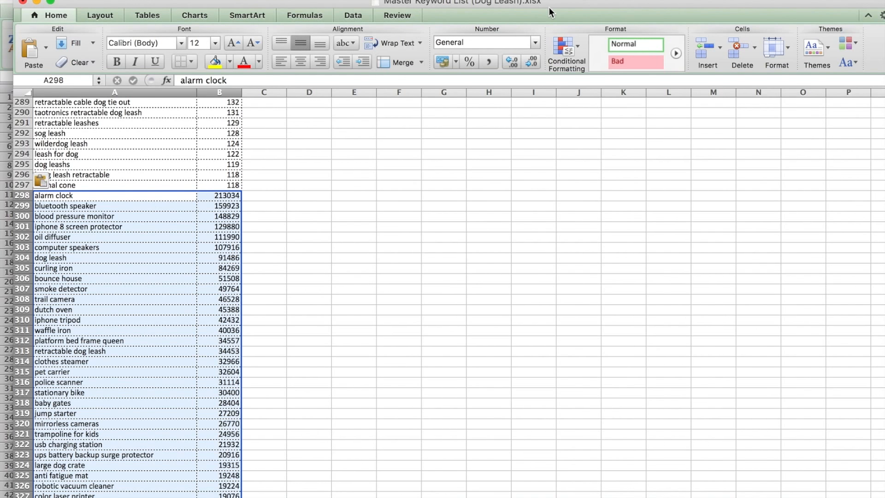
pyautogui.scroll(-1, 390, 207)
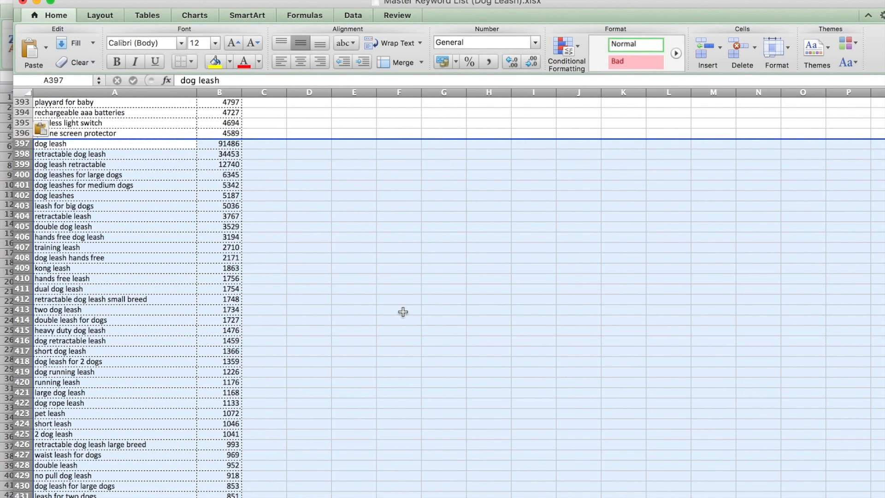
pyautogui.click(403, 312)
# - Review the combined Cerebro and Magnet phrases in the master keyword list from the end back toward the first rows
pyautogui.scroll(-10, 401, 312)
pyautogui.scroll(-5, 400, 312)
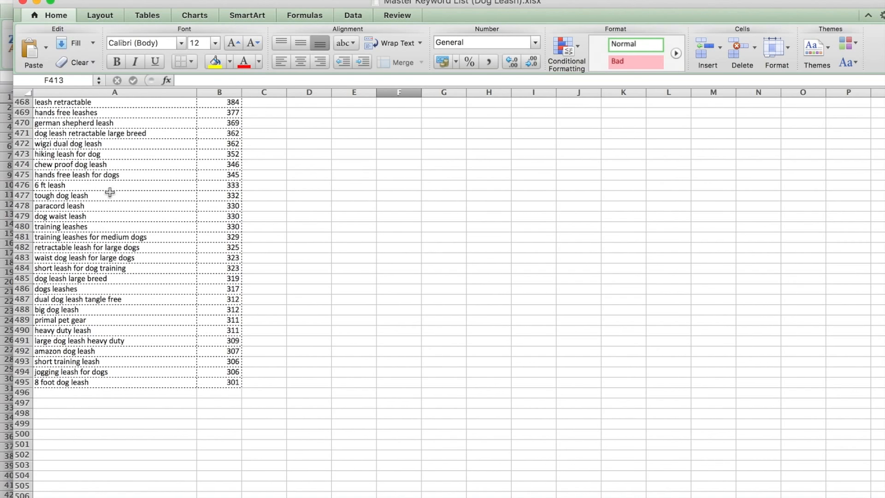
pyautogui.scroll(1, 147, 319)
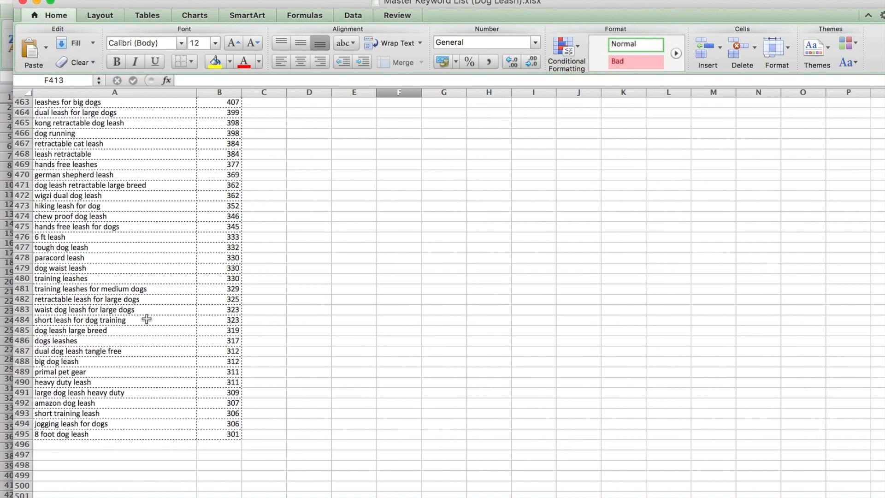
pyautogui.scroll(3, 147, 318)
pyautogui.scroll(15, 147, 315)
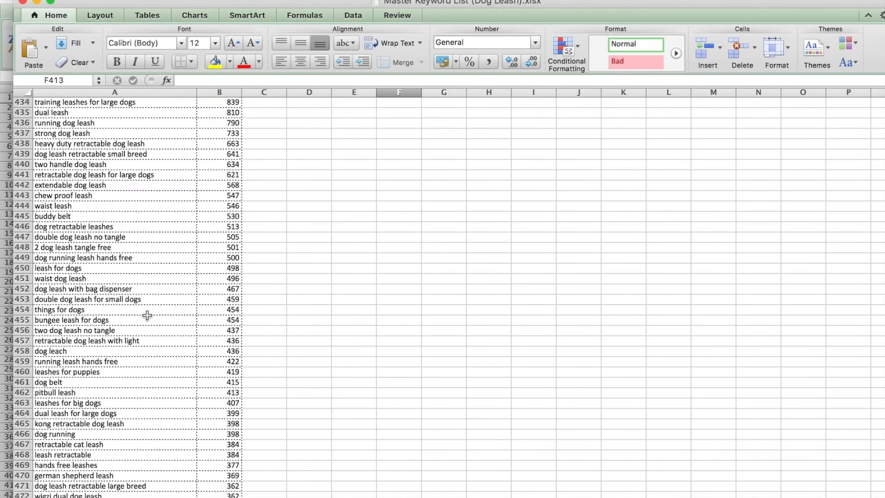
pyautogui.scroll(17, 147, 315)
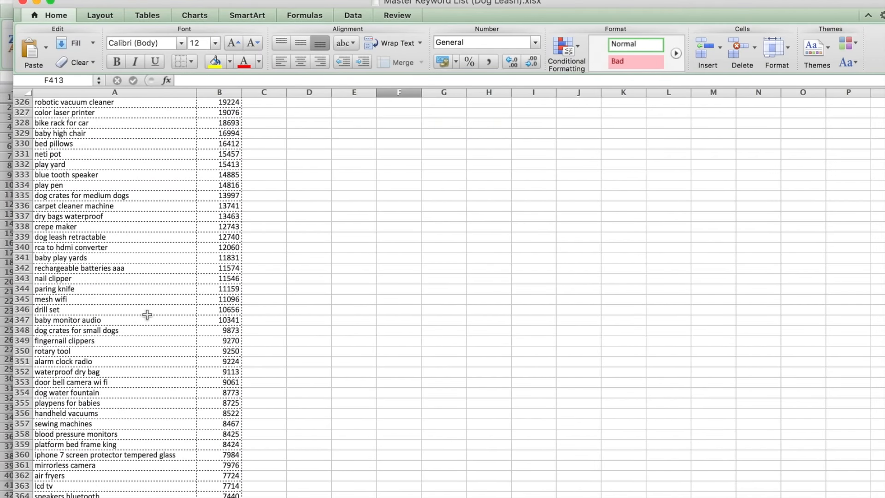
pyautogui.scroll(20, 147, 315)
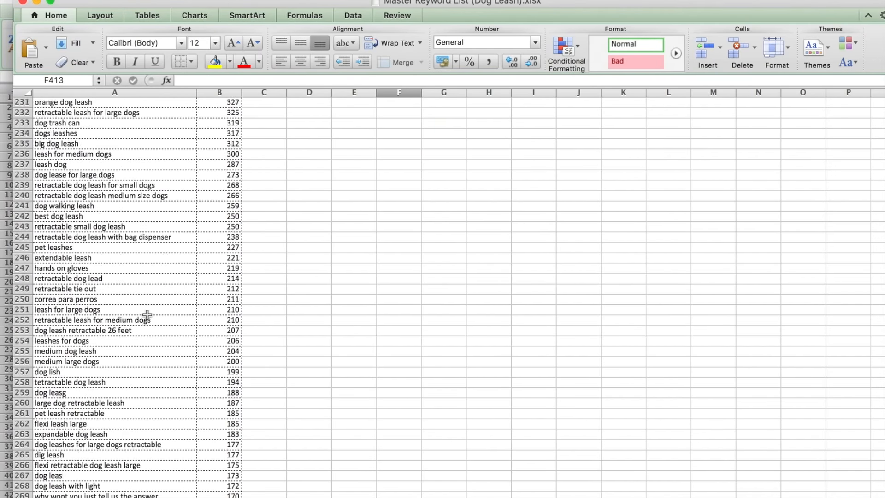
pyautogui.scroll(20, 147, 315)
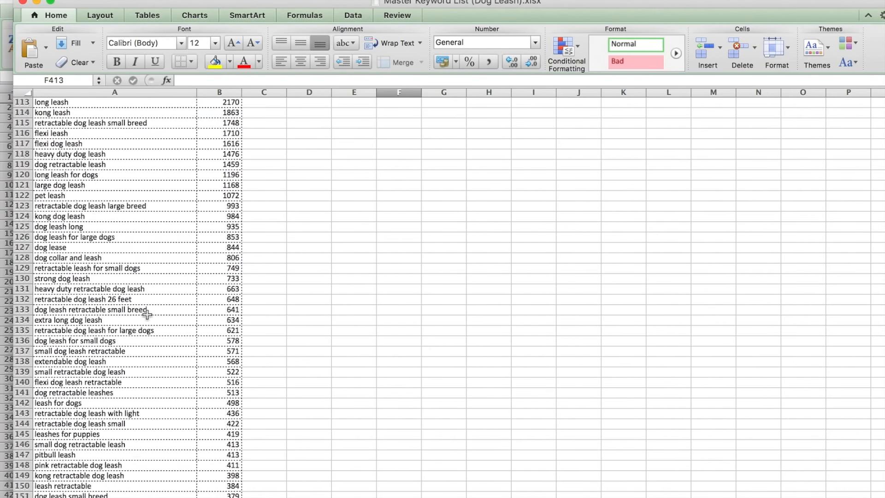
# - Sort the combined master keyword list by the search volumes in column B from largest to smallest and look over the first phrases
pyautogui.scroll(2, 147, 314)
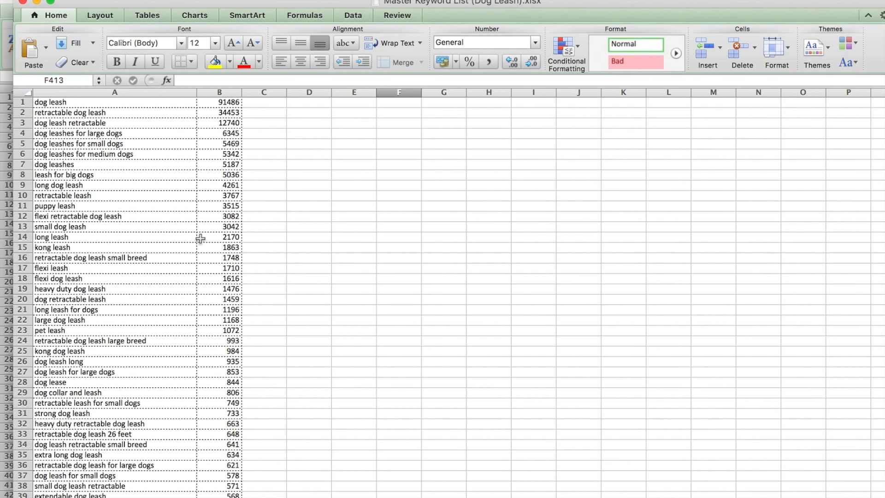
pyautogui.click(219, 93)
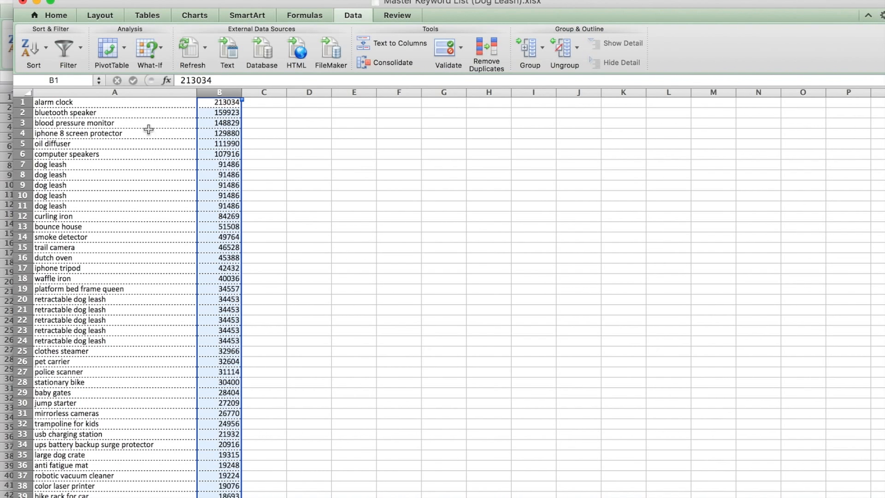
pyautogui.click(155, 222)
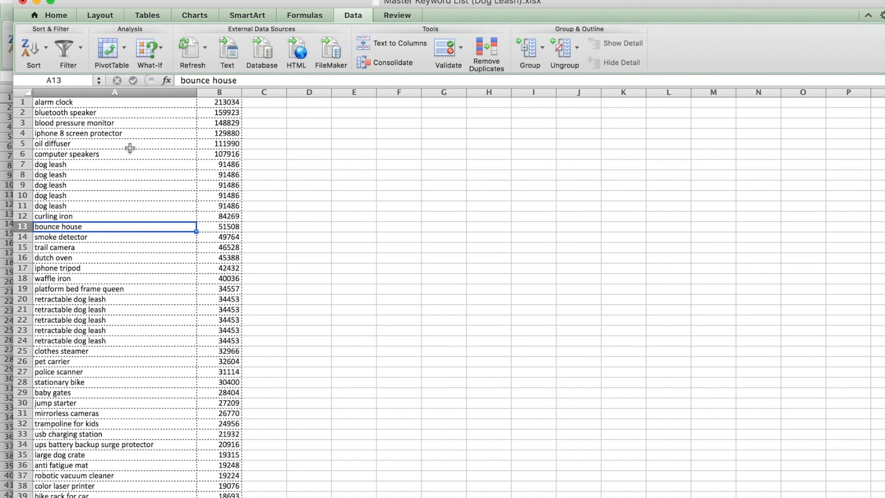
pyautogui.scroll(-4, 145, 173)
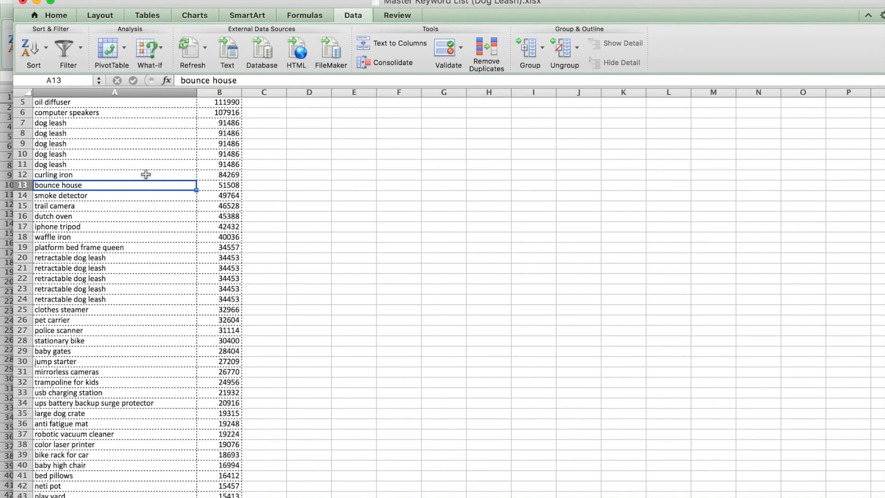
pyautogui.scroll(4, 146, 174)
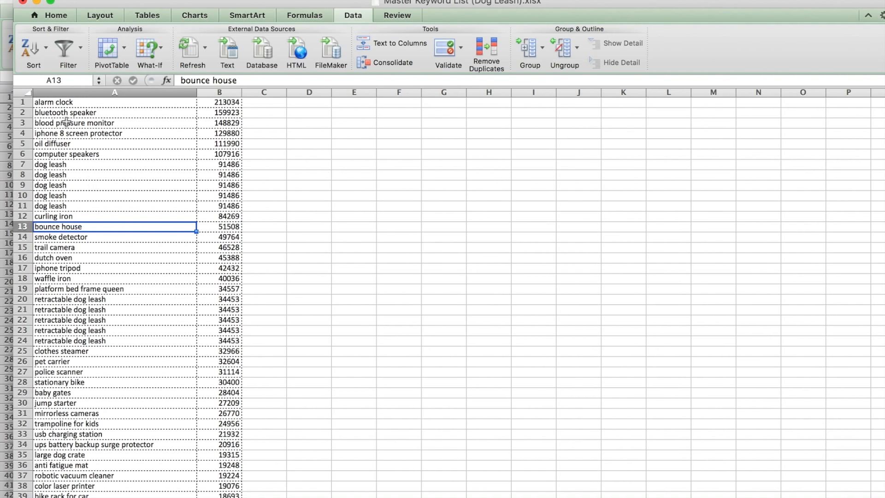
# - Delete the six irrelevant rows above the first "dog leash" entry, from "alarm clock" through "computer speakers"
pyautogui.moveTo(29, 104); pyautogui.dragTo(31, 165)
pyautogui.rightClick(86, 132)
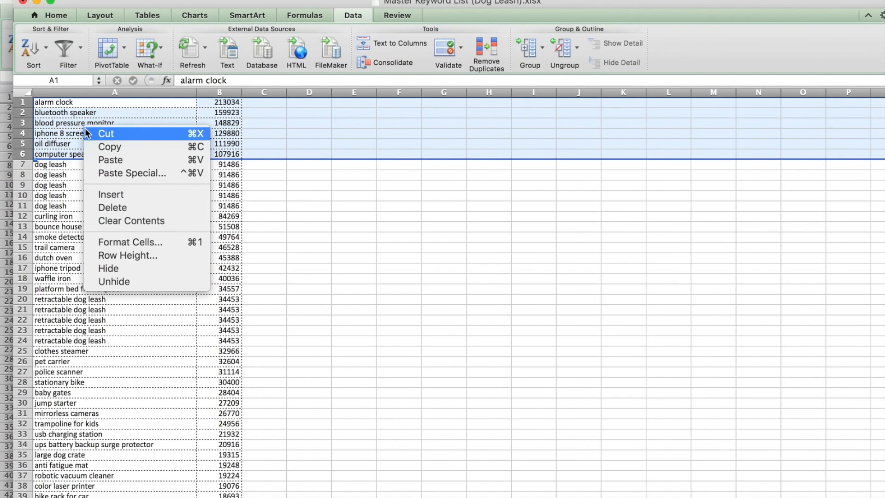
pyautogui.click(112, 207)
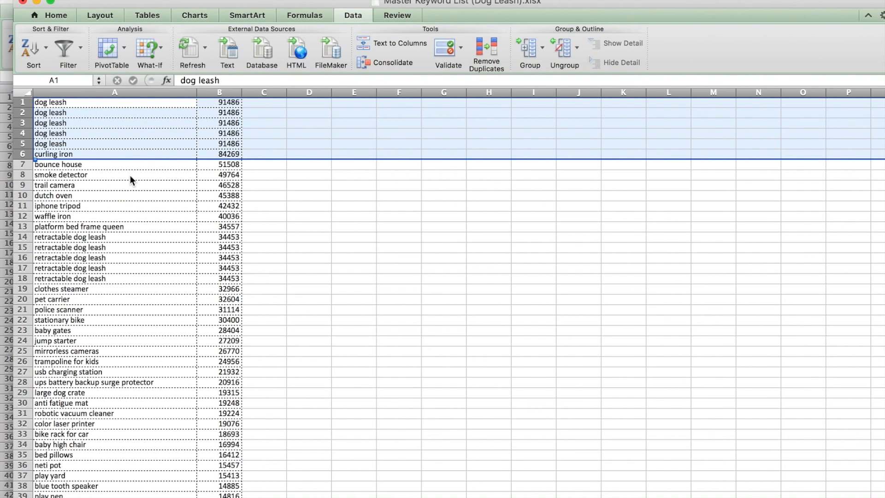
# - Delete four of the duplicate "dog leash" rows so that a single one remains above "curling iron"
pyautogui.click(76, 123)
pyautogui.moveTo(26, 102); pyautogui.dragTo(55, 134)
pyautogui.rightClick(74, 124)
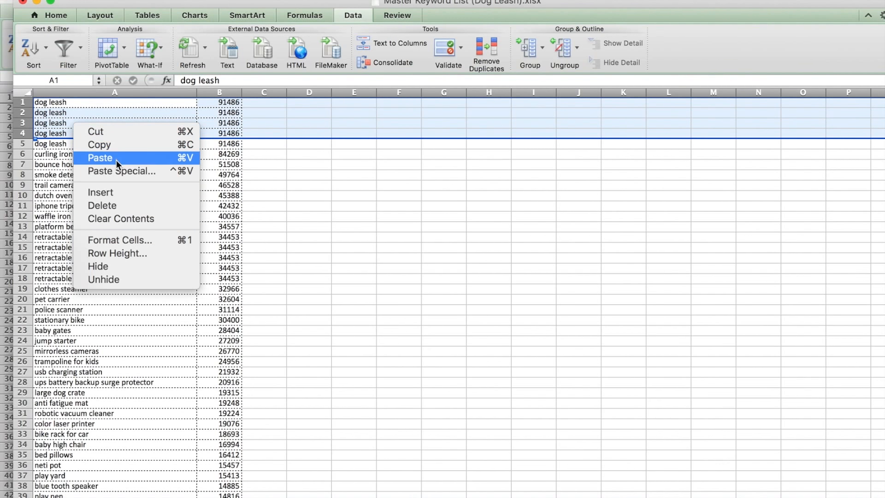
pyautogui.click(113, 205)
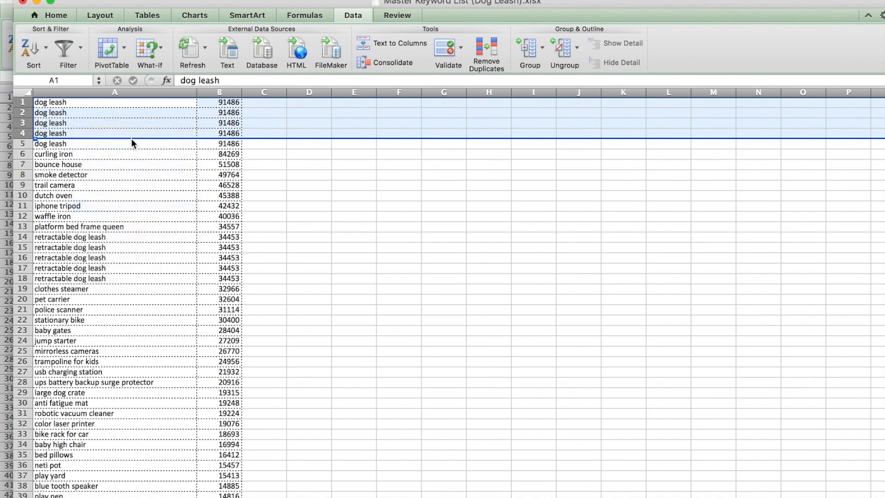
pyautogui.click(69, 102)
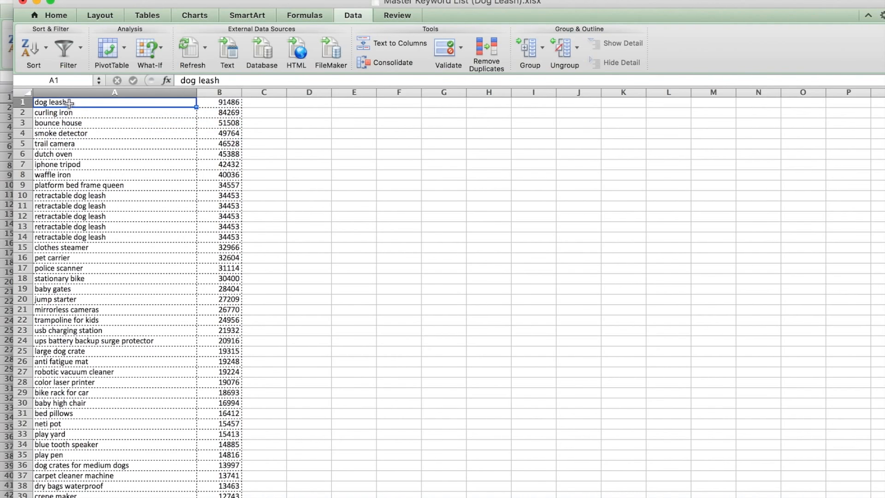
pyautogui.click(42, 112)
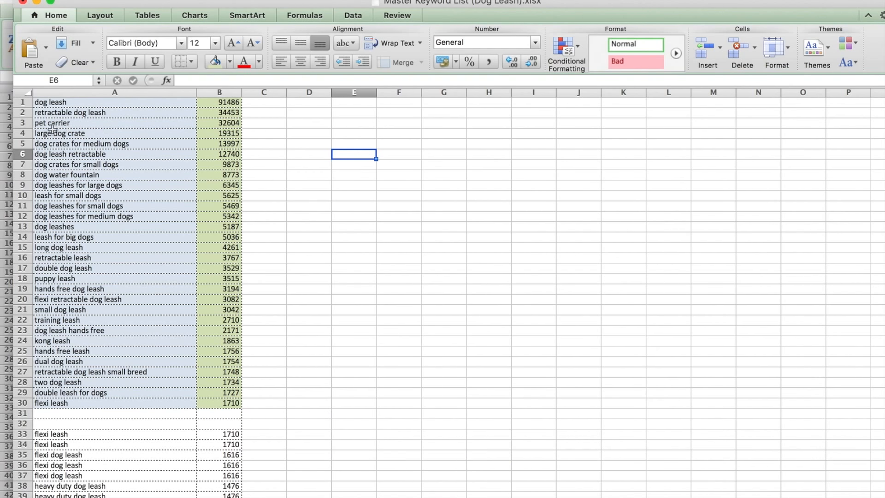
# - Select the color-filled top phrases and search volumes in A1:B30, and switch to the Helium 10 dashboard in Chrome to show its tool list
pyautogui.click(107, 135)
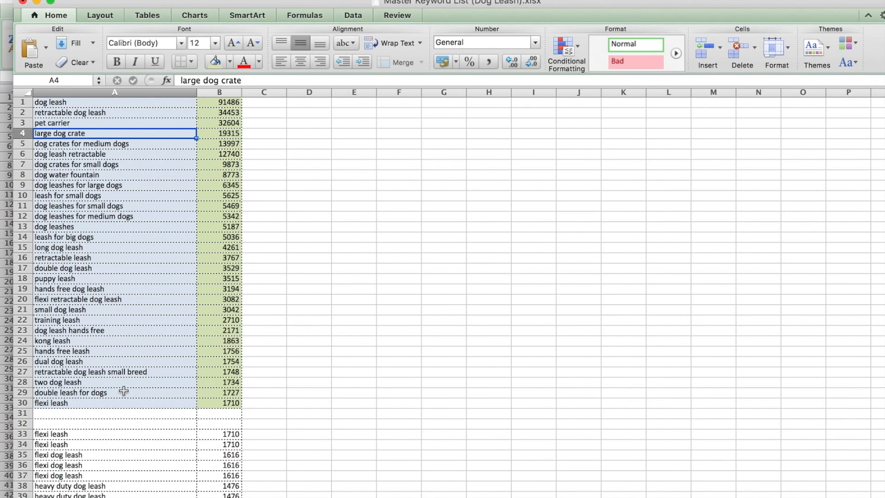
pyautogui.moveTo(53, 103); pyautogui.dragTo(216, 404)
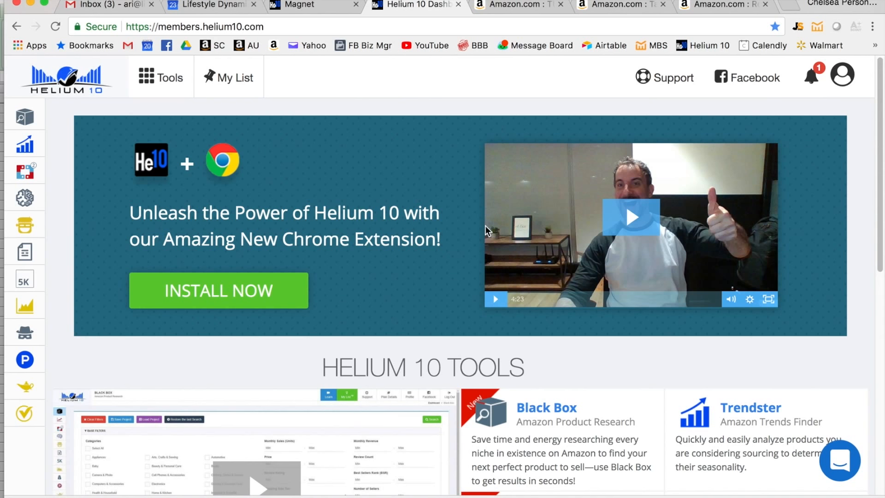
pyautogui.moveTo(30, 175)
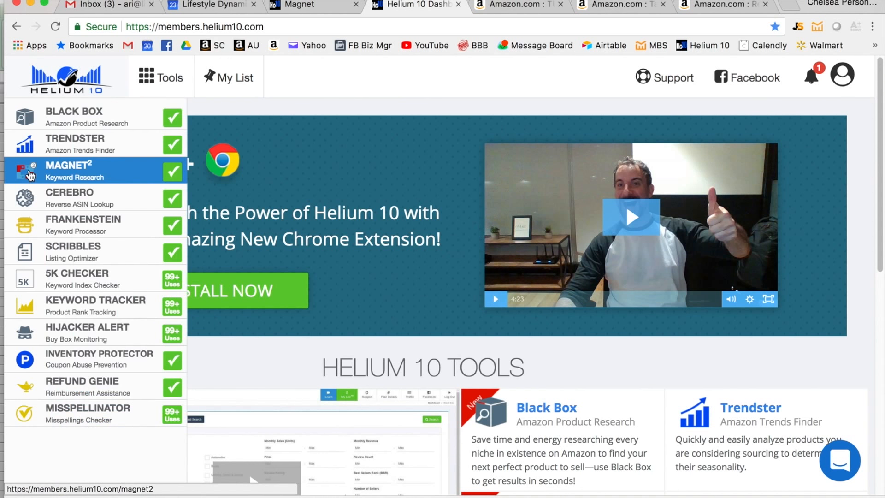